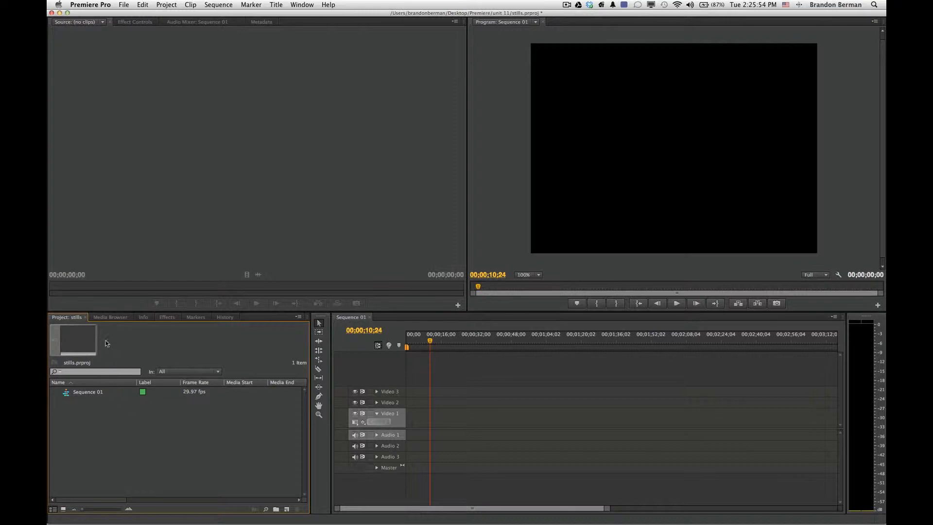
Step: Browse the unit 11 folder in the Media Browser and select the 100_0018.JPG still image
click(112, 320)
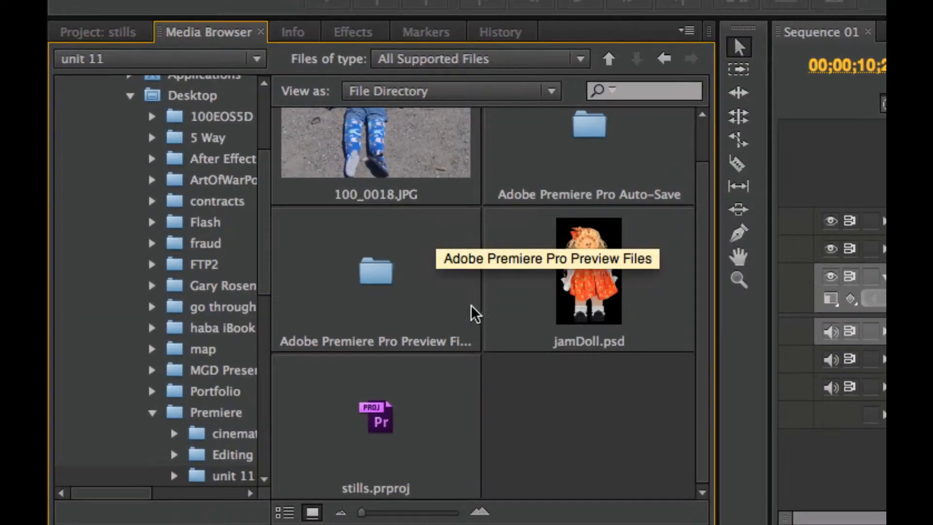
scroll(481, 320, up, 2)
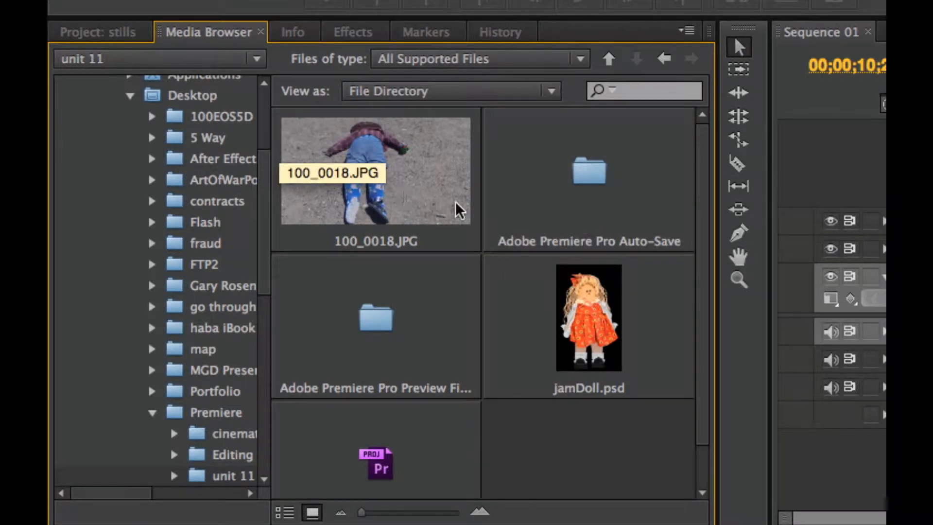
click(389, 182)
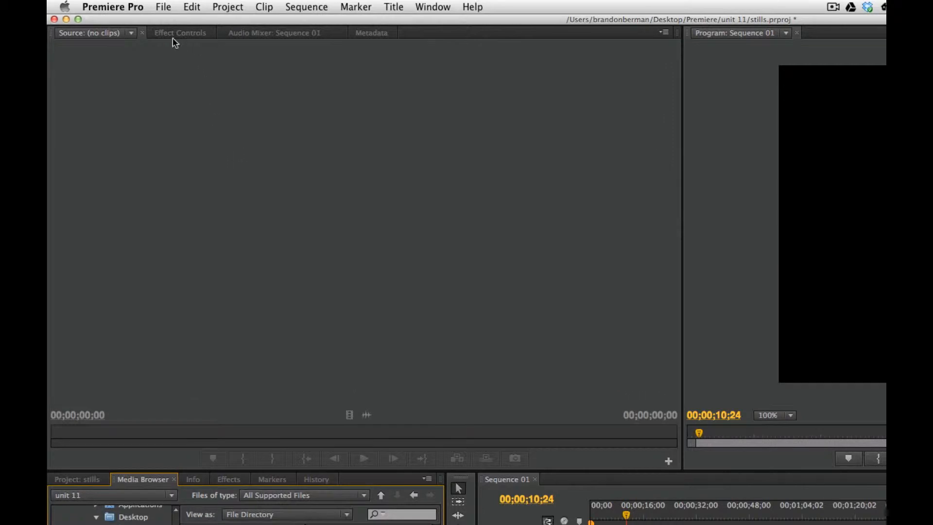
Step: Set the Still Image Default Duration to 150 frames in the General preferences
click(122, 6)
mouse_move(130, 44)
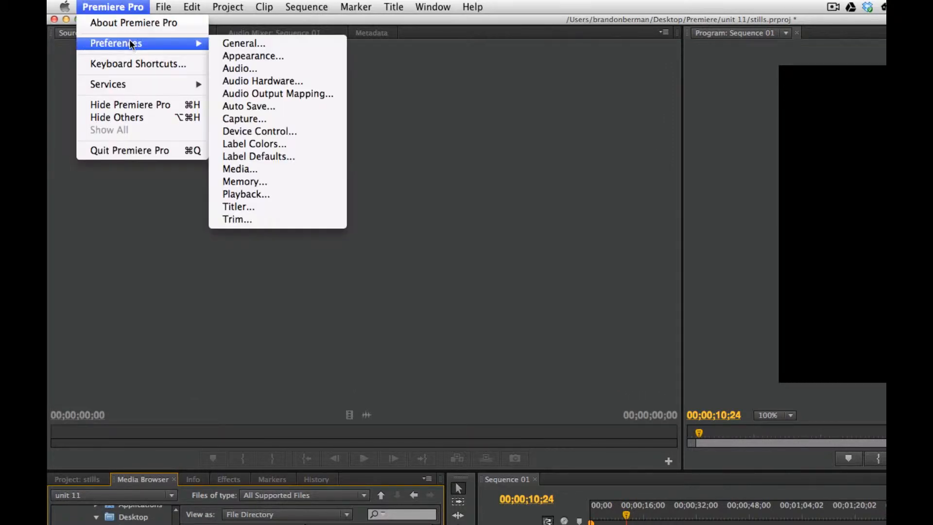
click(271, 44)
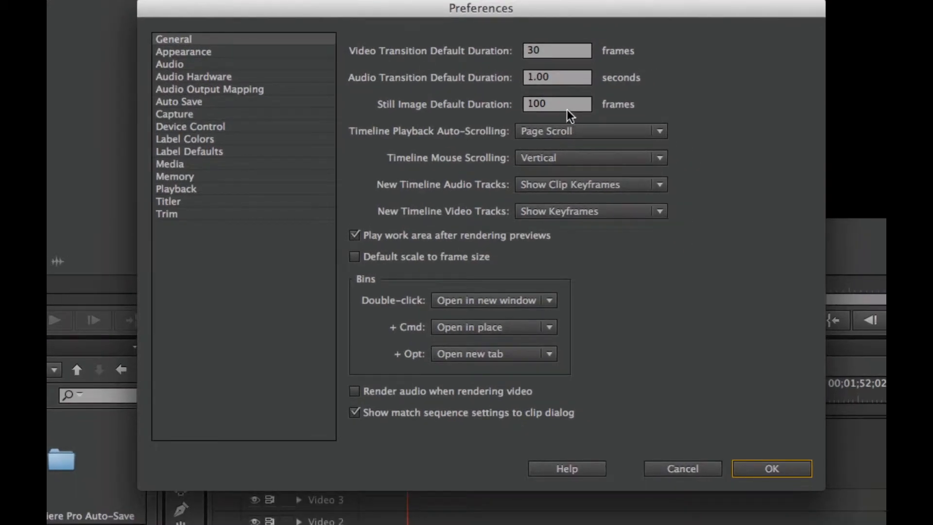
double_click(562, 103)
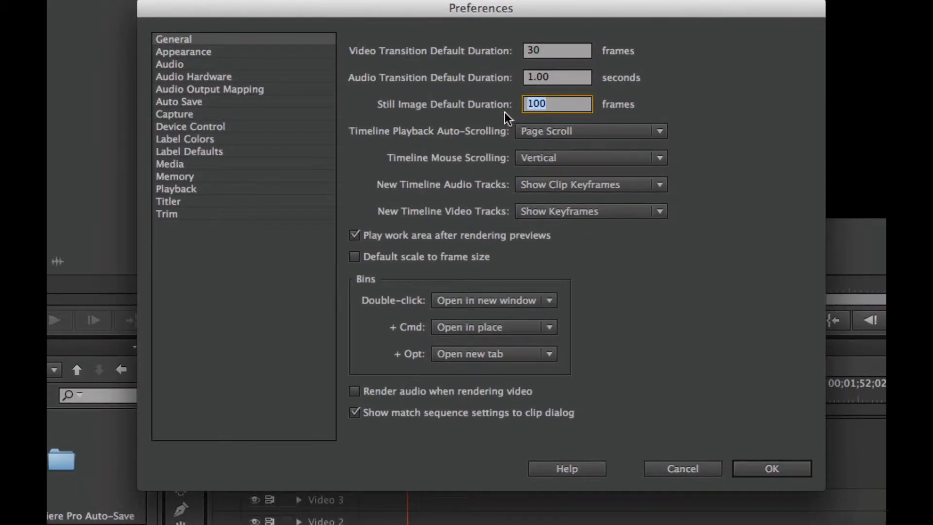
text(150)
click(778, 471)
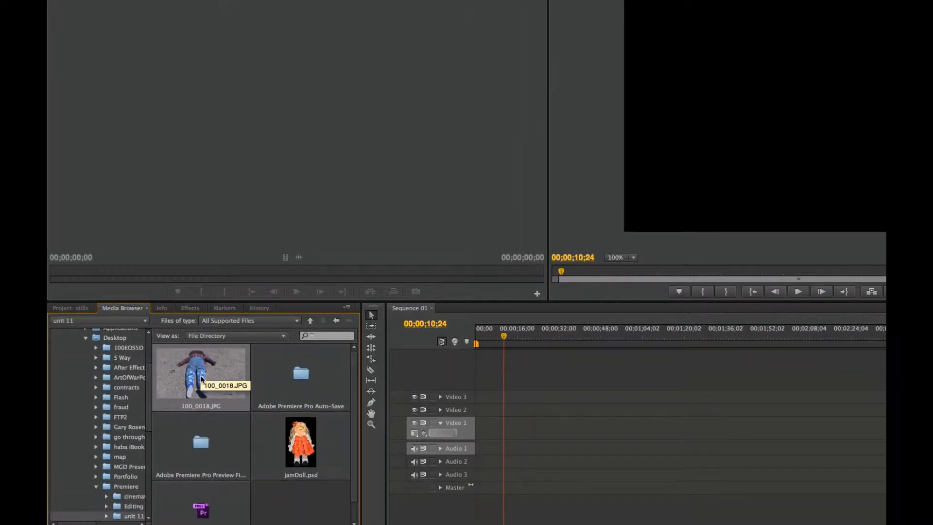
Step: Load 100_0018.JPG into the Source monitor and place it at the start of the Video 2 track
drag(203, 379, 252, 138)
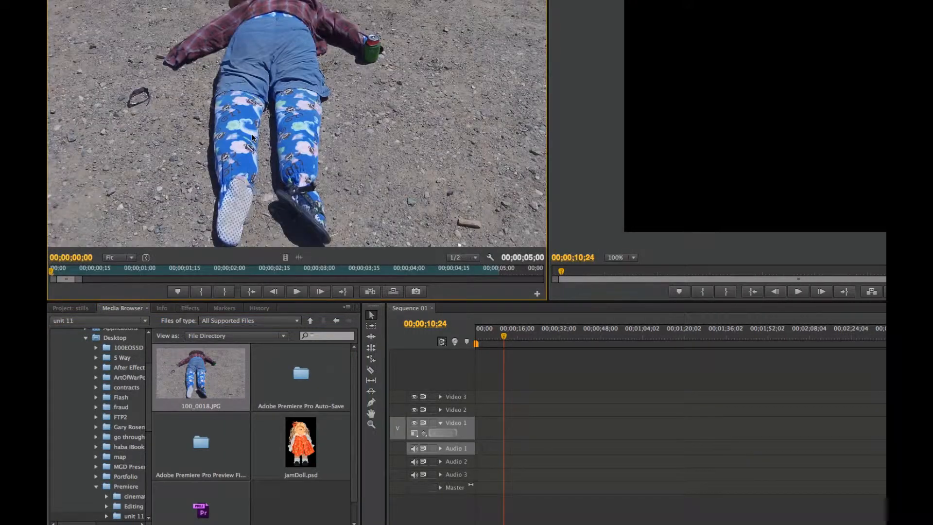
drag(257, 102, 481, 408)
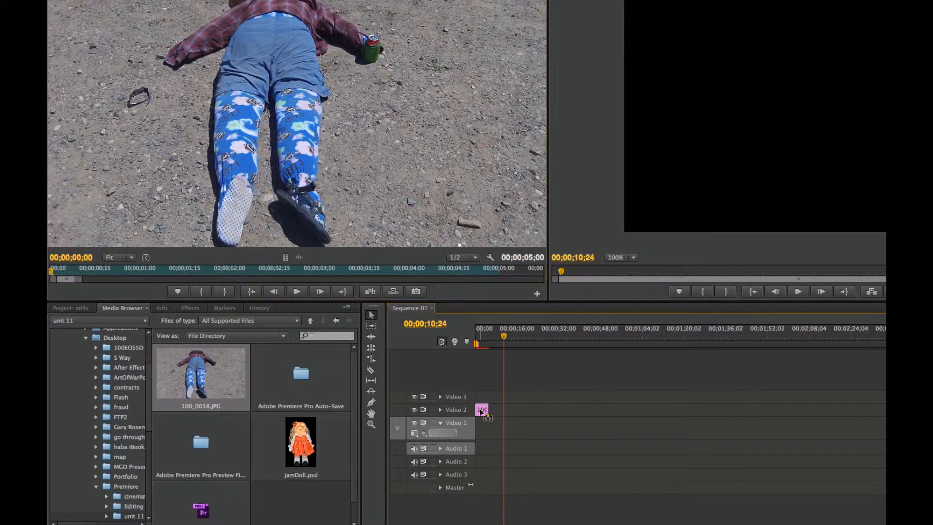
click(71, 307)
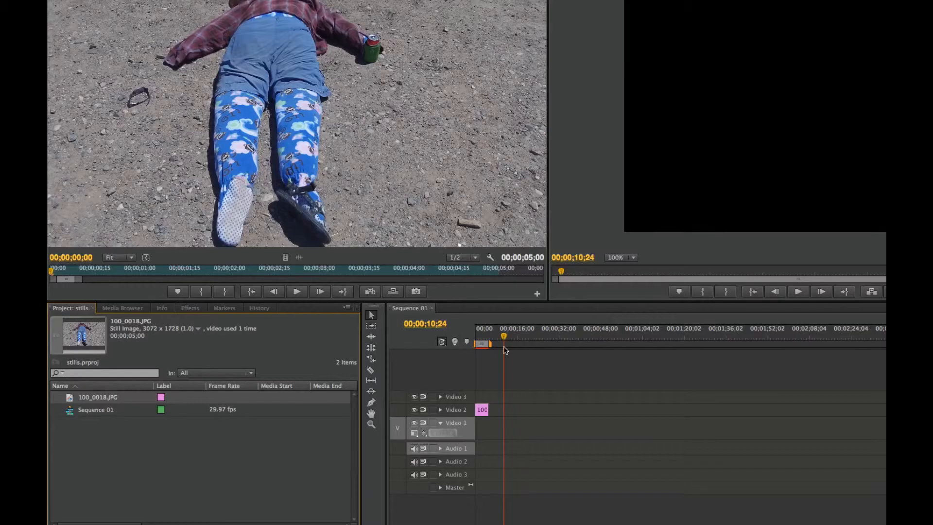
Step: Park the playhead on the still clip at 00;00;01;12 and review the sequence settings
drag(503, 350, 482, 346)
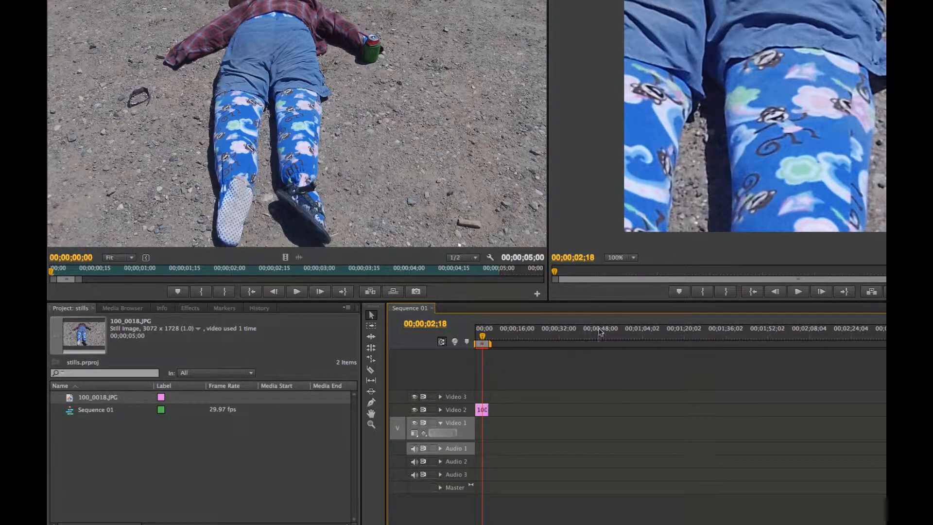
click(503, 334)
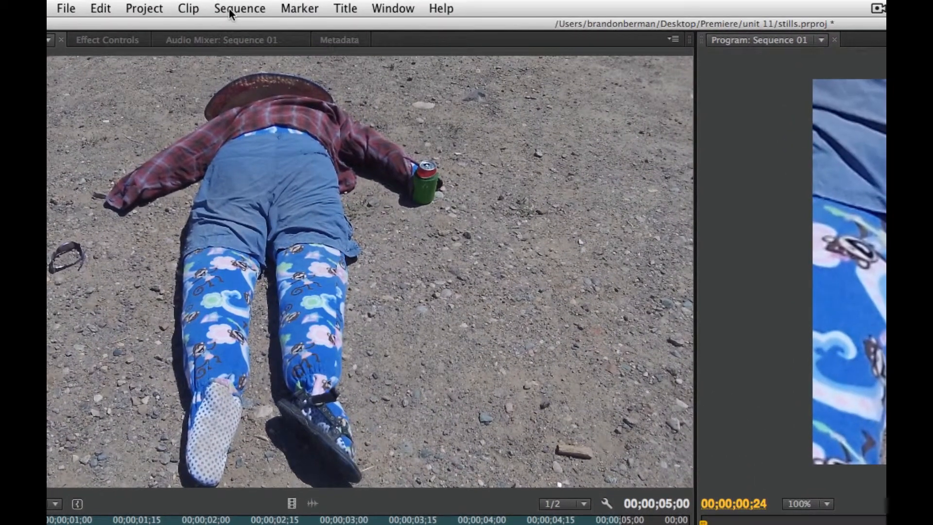
click(229, 8)
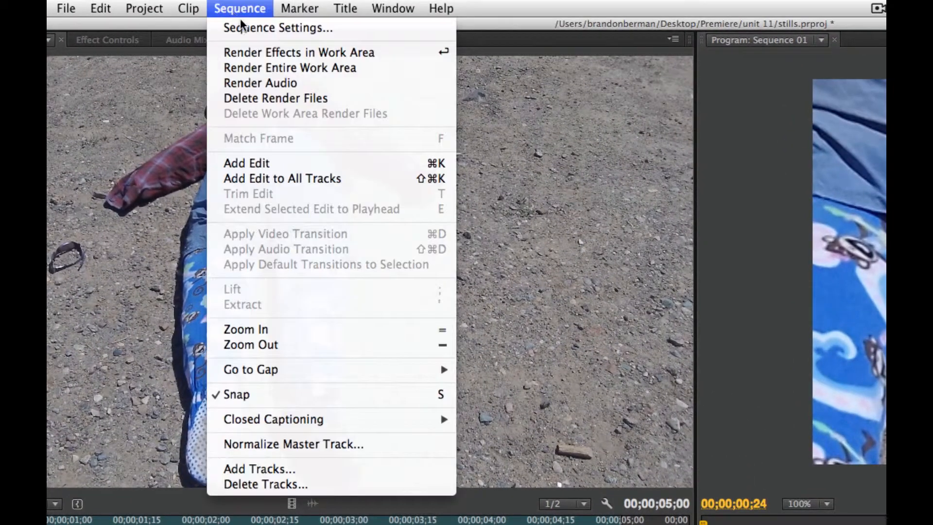
click(240, 24)
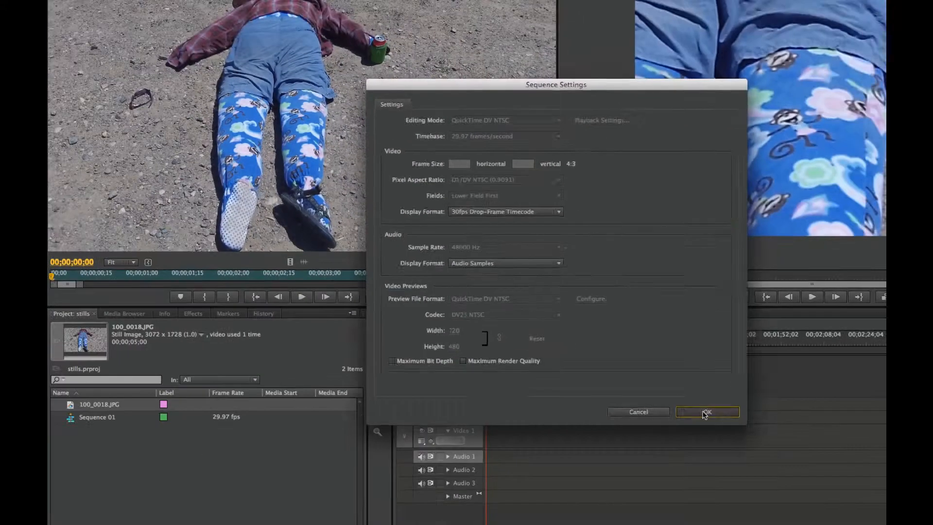
click(707, 411)
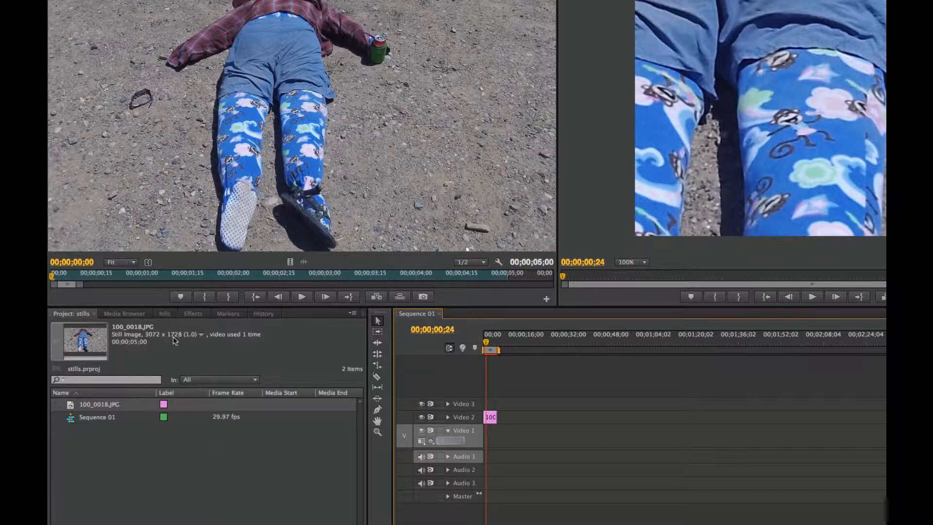
click(488, 345)
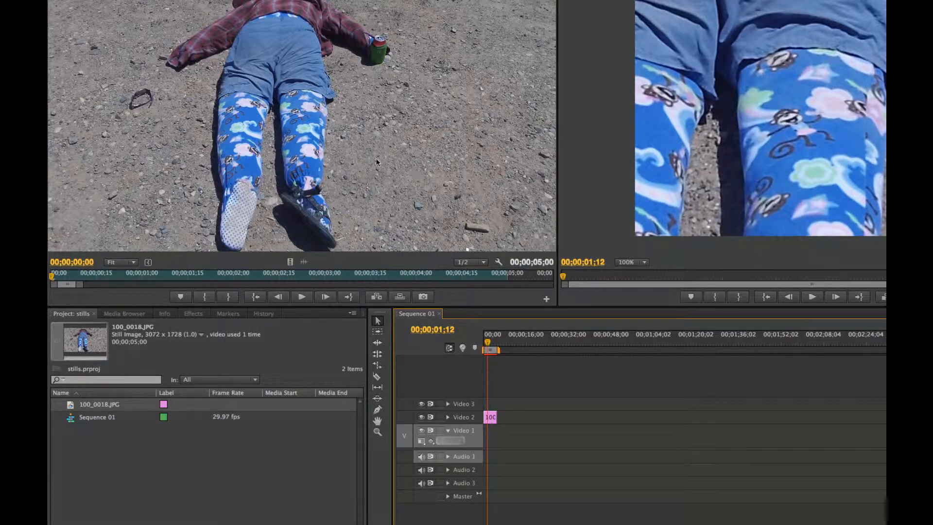
Step: Compare the Video Info frame sizes of 100_0018.JPG and Sequence 01 in the project, widening the project area temporarily
click(125, 438)
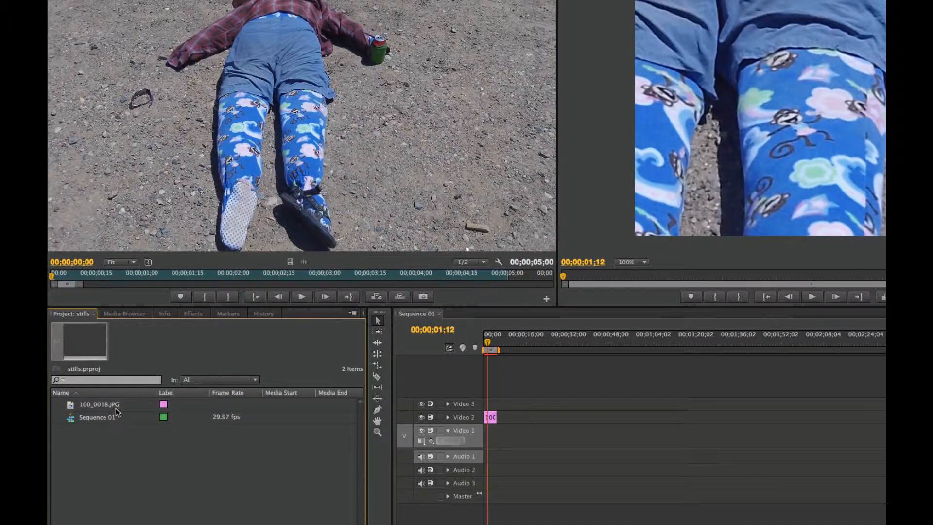
click(117, 405)
drag(367, 430, 830, 430)
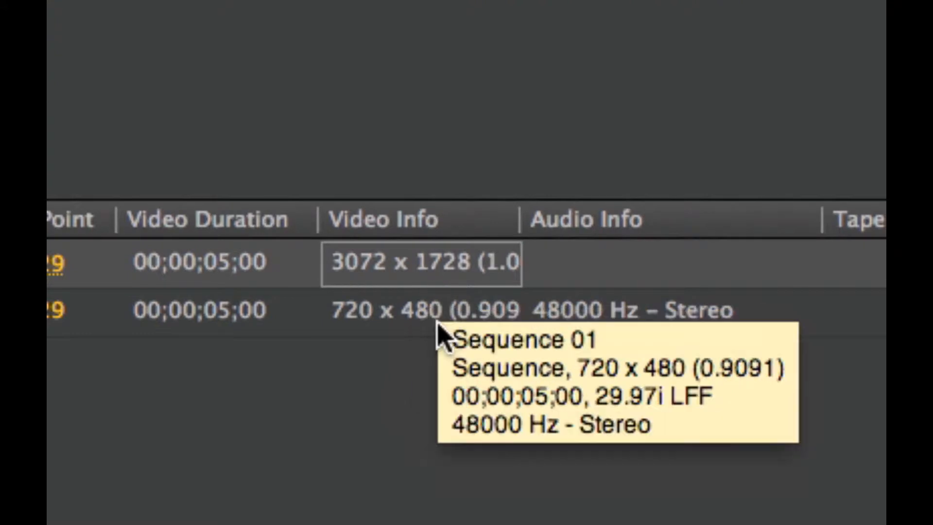
click(427, 405)
click(427, 271)
click(431, 312)
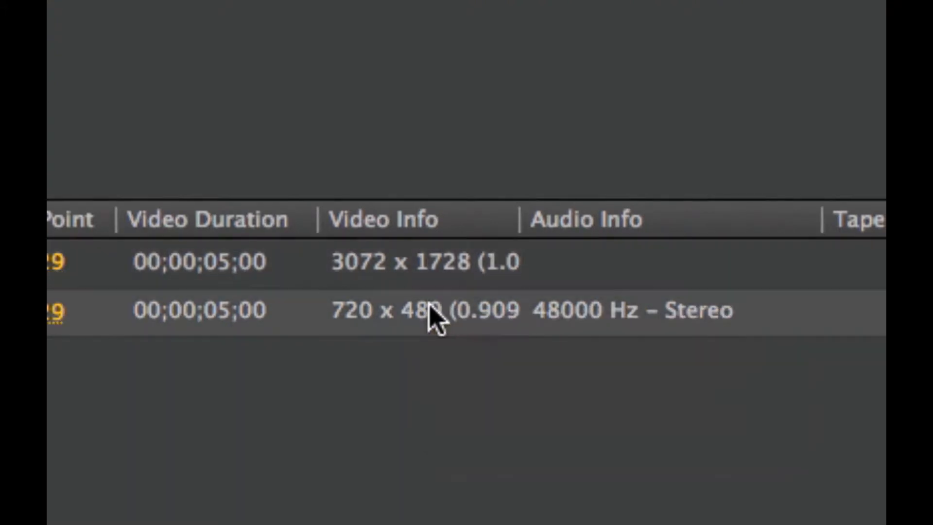
click(432, 268)
click(437, 313)
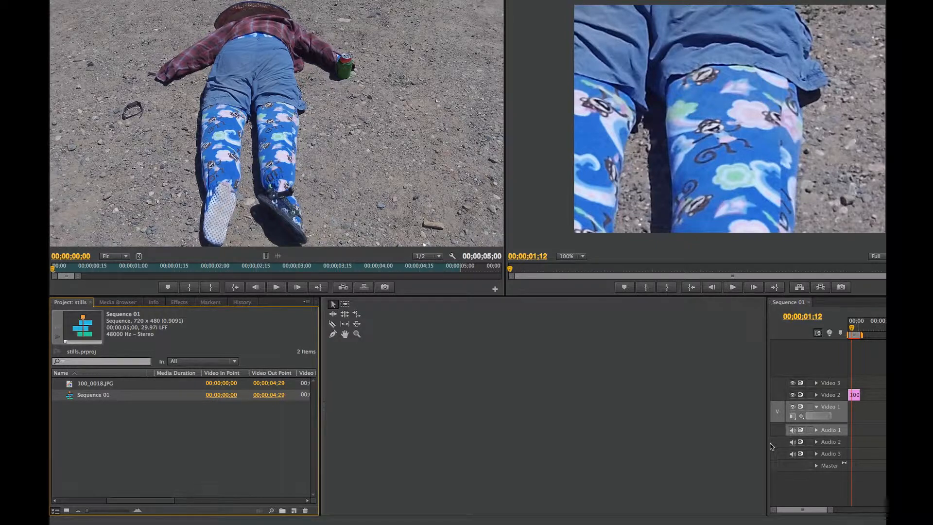
drag(766, 444, 346, 443)
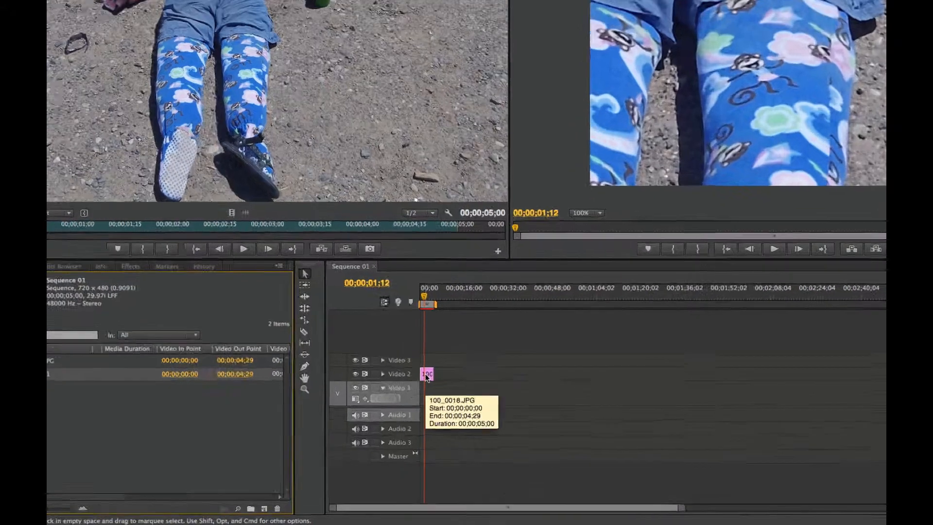
Step: Open the still clip on Video 2 and expand its Motion parameters in Effect Controls
right_click(434, 396)
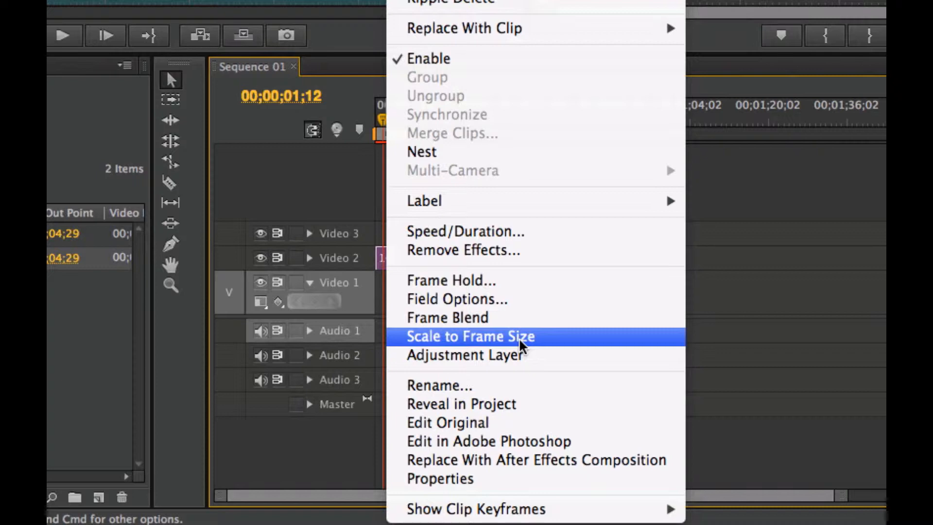
click(713, 294)
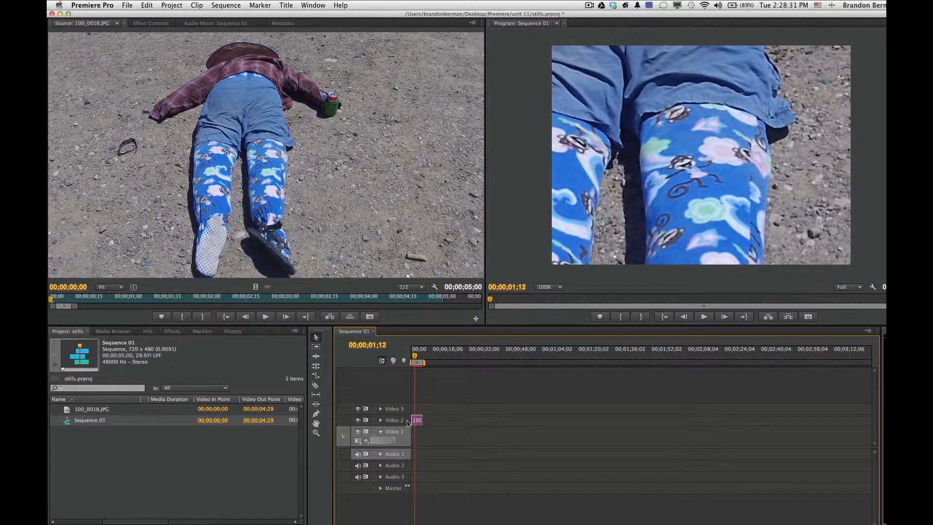
double_click(418, 421)
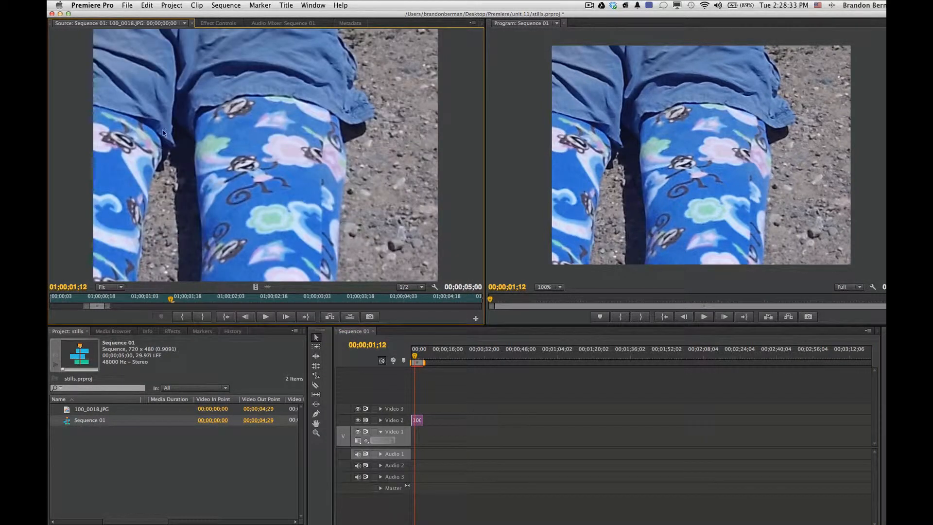
click(227, 25)
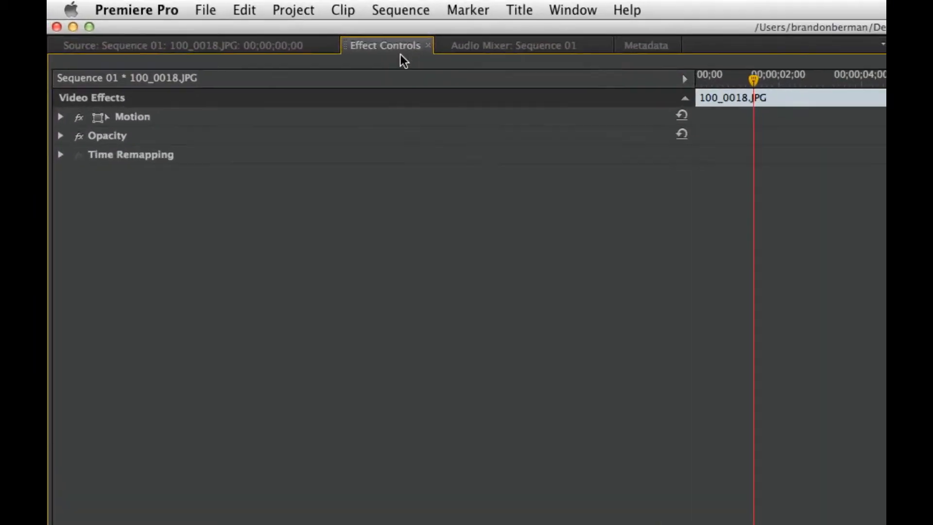
click(61, 127)
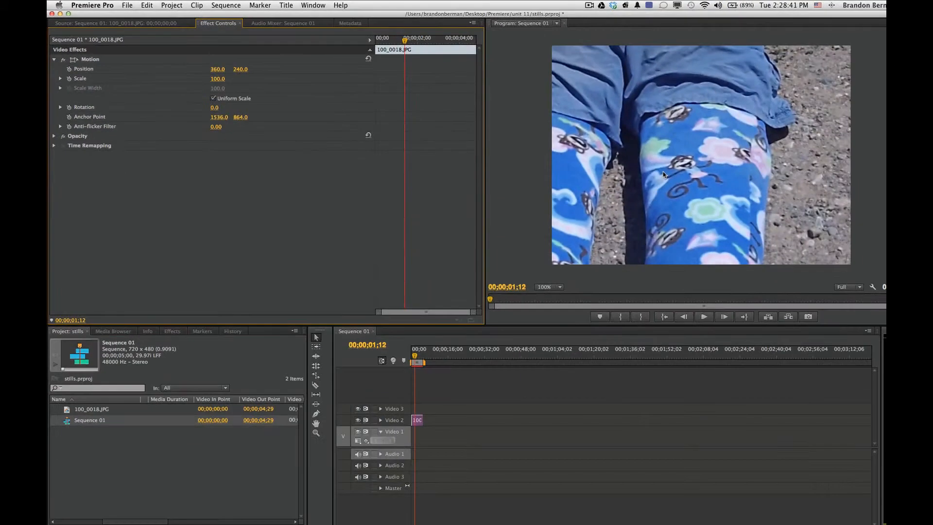
Step: Apply Scale to Frame Size to the Video 2 still and enlarge its Motion Scale to 595 to judge the image quality
right_click(419, 423)
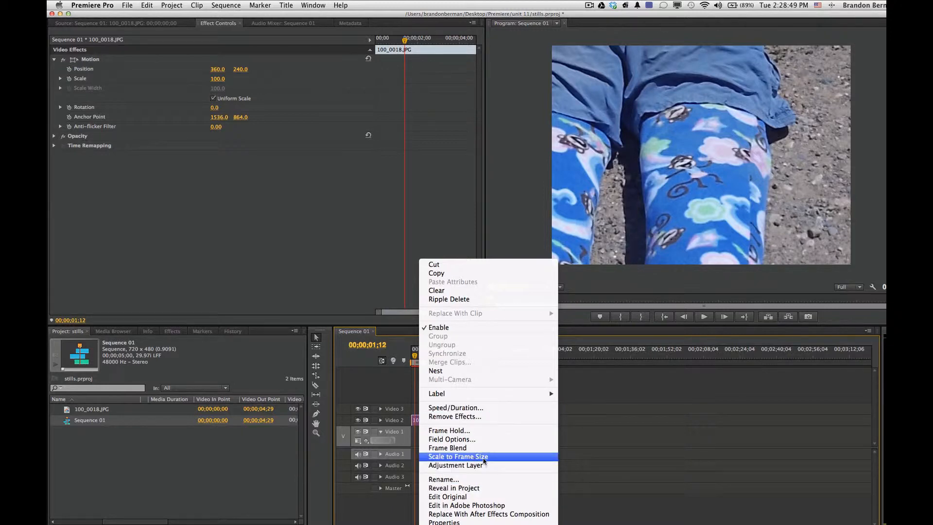
click(459, 457)
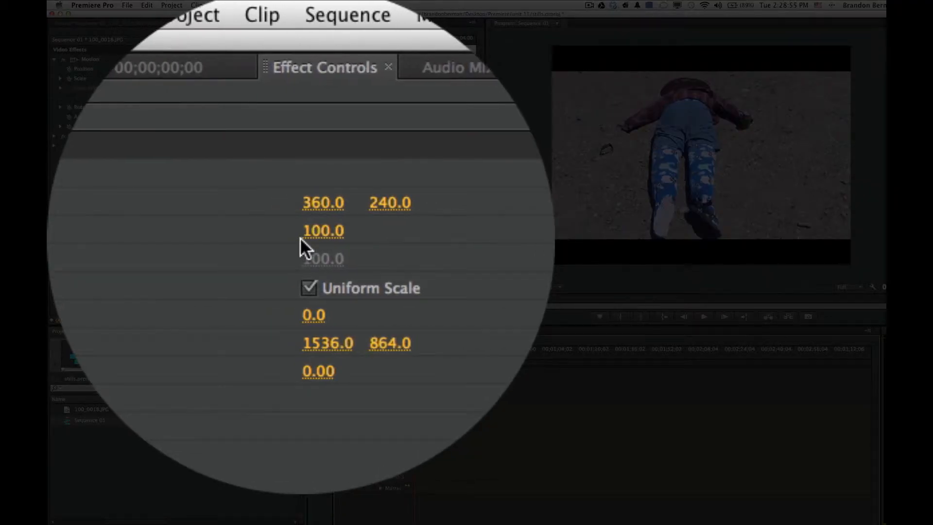
drag(302, 229, 393, 229)
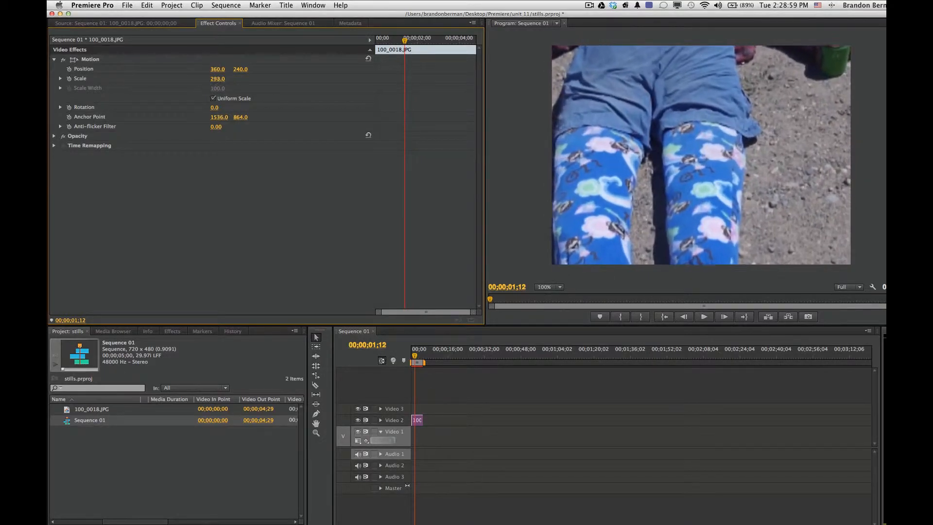
drag(219, 78, 182, 81)
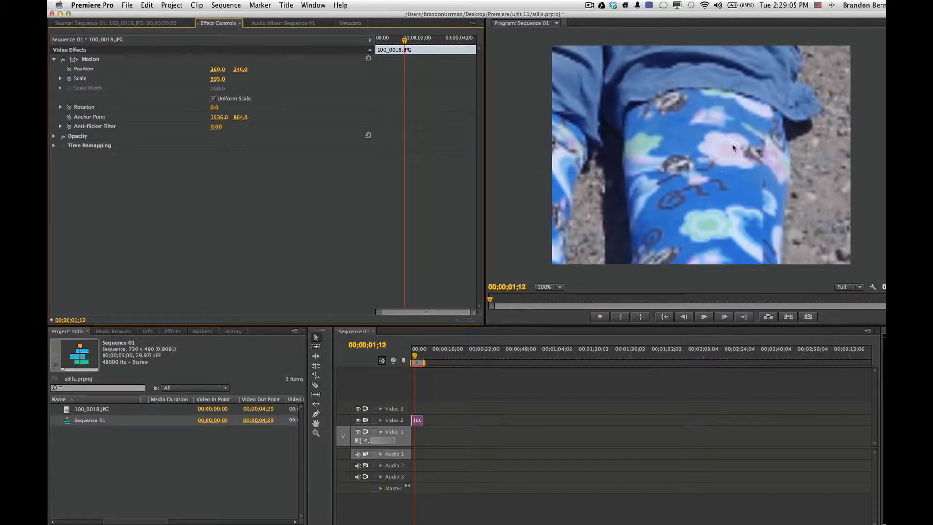
click(141, 24)
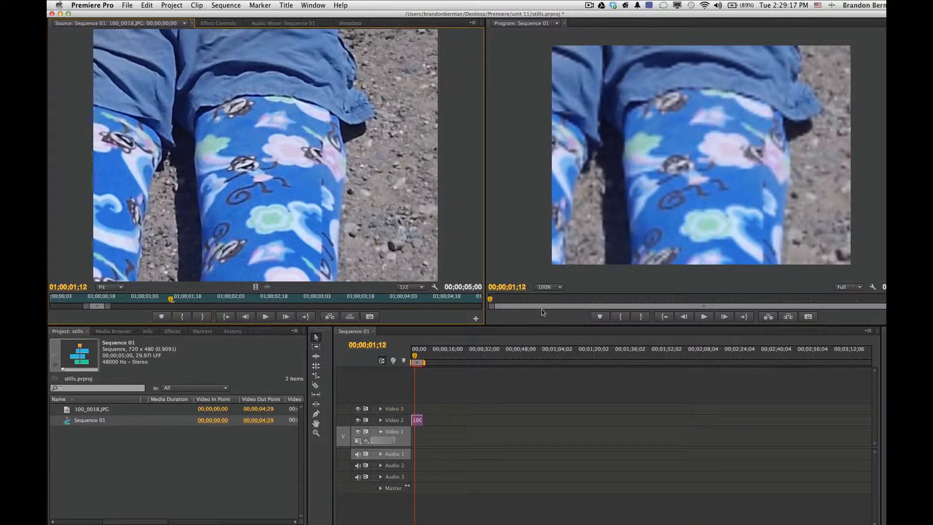
click(223, 25)
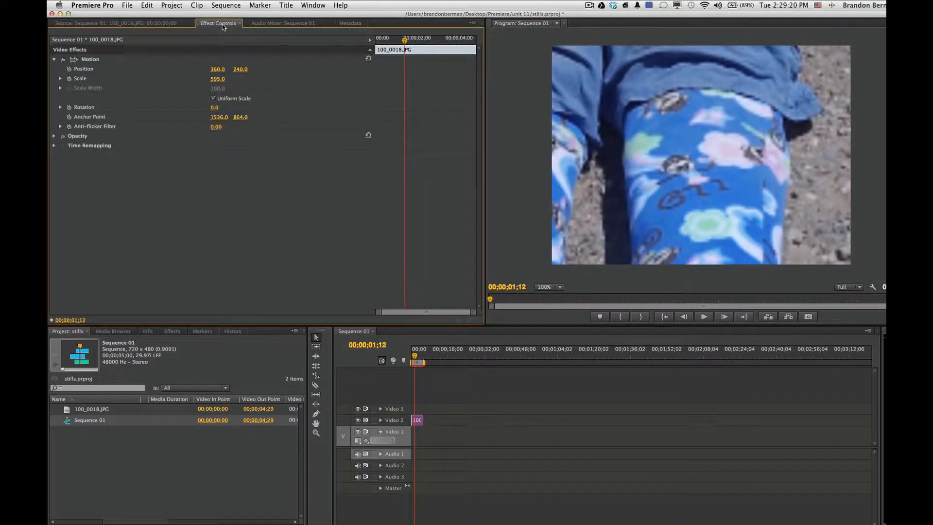
Step: Turn off Scale to Frame Size for the Video 2 still and set its Motion Scale to 100
right_click(418, 422)
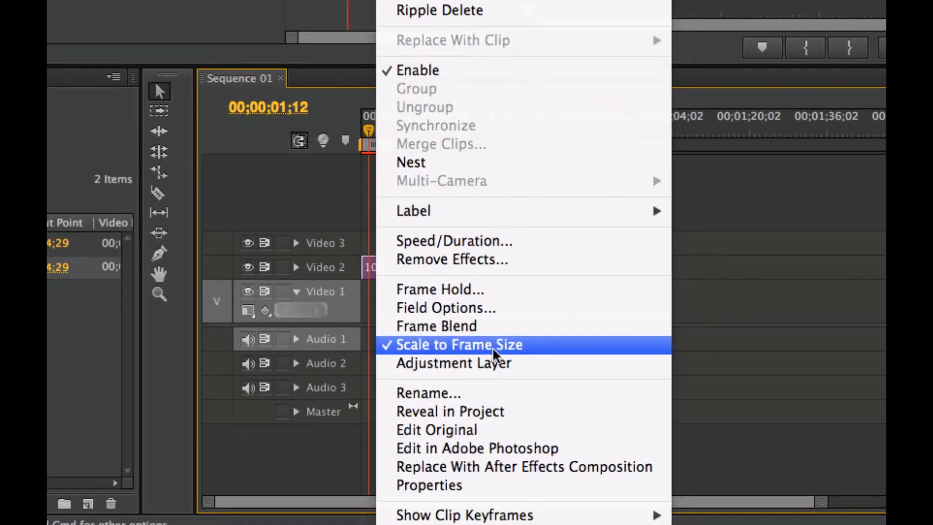
click(492, 347)
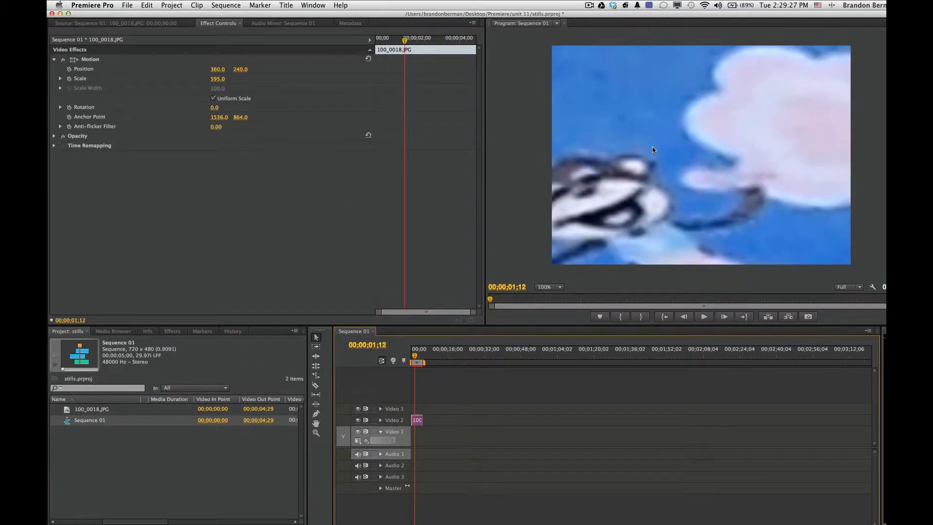
drag(219, 80, 107, 80)
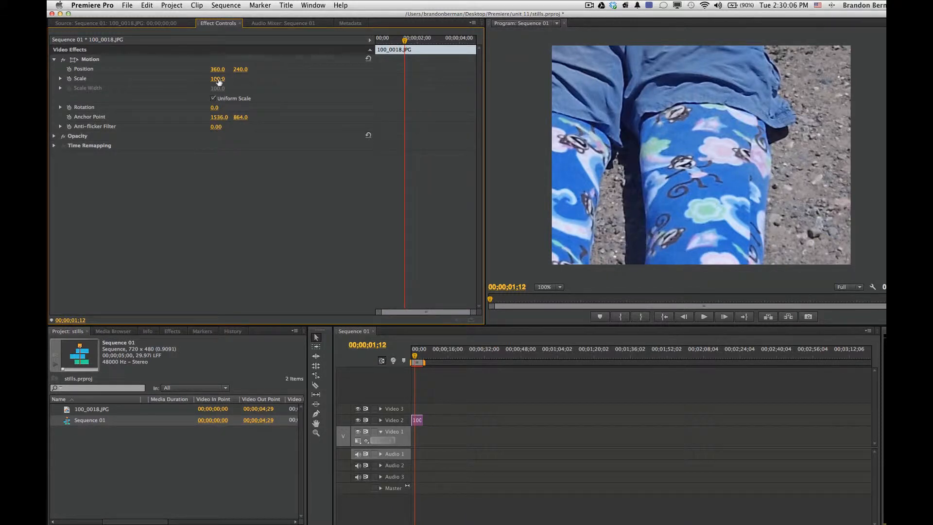
Step: Set the Video 2 still's Motion Scale to 23 and extend its clip to about 20 seconds
drag(219, 81, 181, 80)
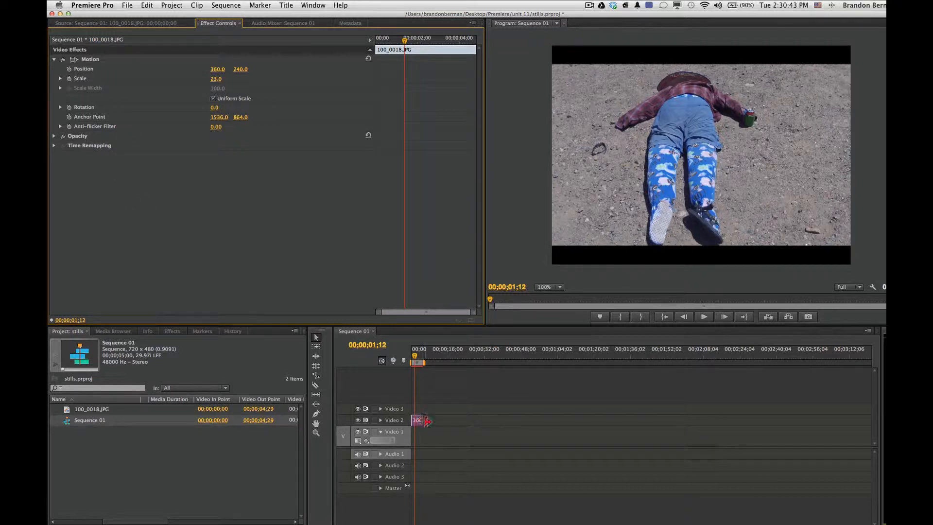
drag(417, 420, 457, 420)
drag(429, 360, 449, 358)
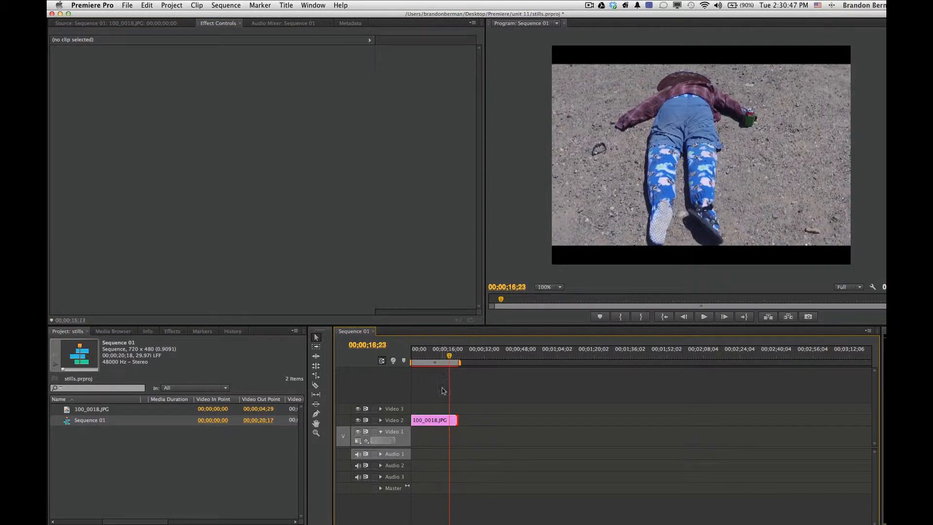
click(575, 218)
click(432, 361)
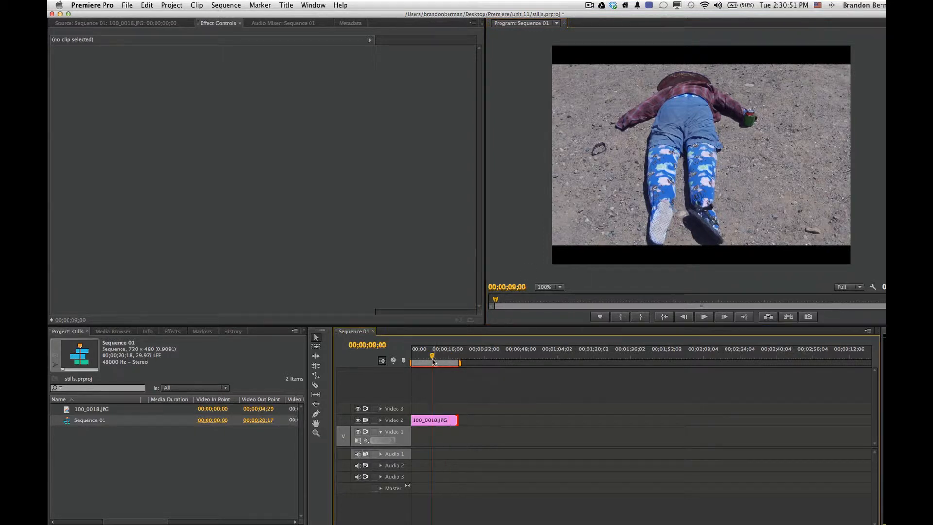
Step: Enlarge the 100_0018.JPG clip's Motion Scale to 29 and shift the image within the frame to Position 483.1, 245
click(435, 421)
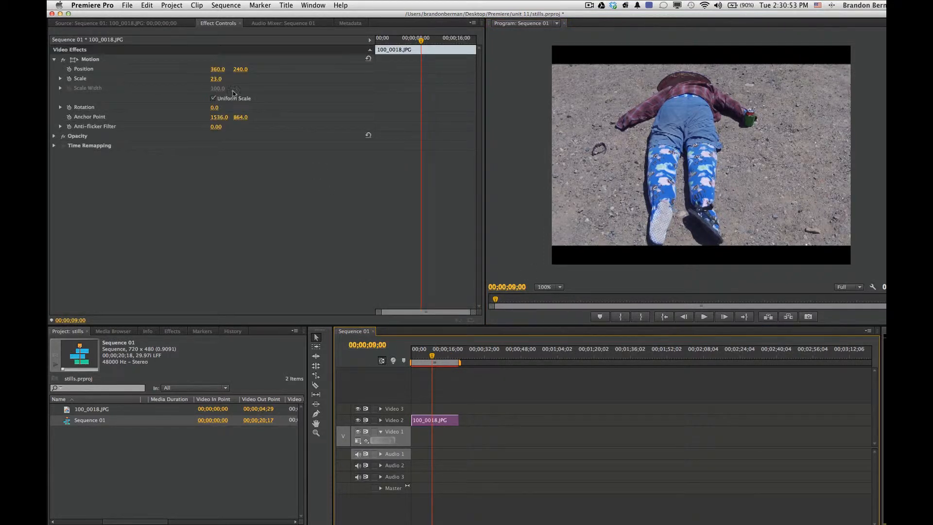
drag(217, 83, 220, 82)
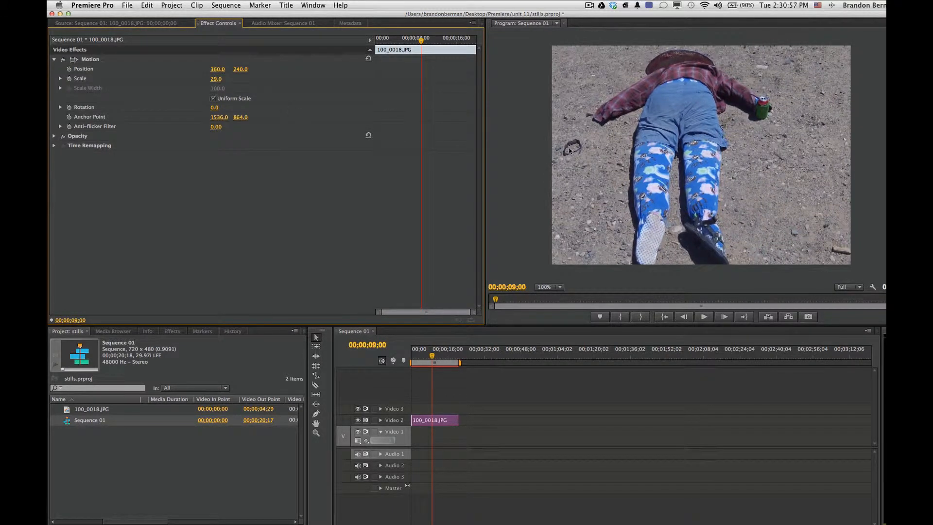
click(631, 163)
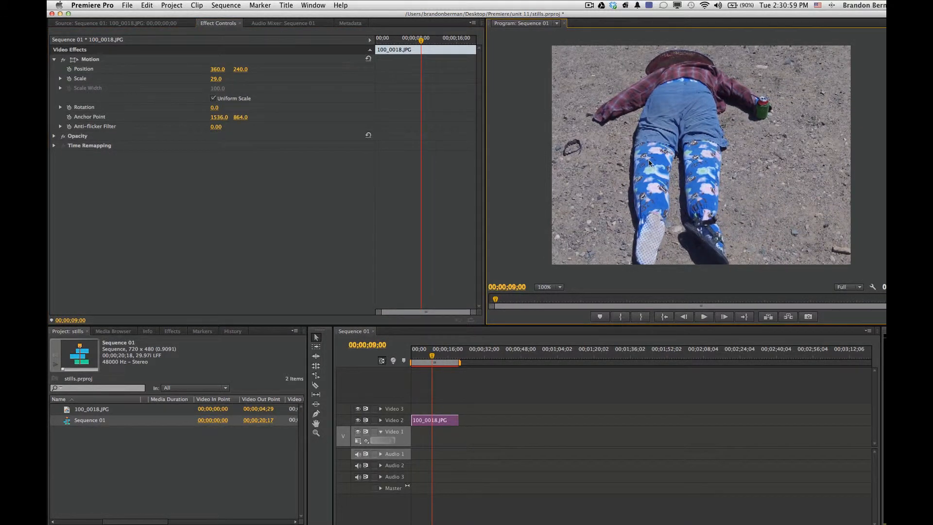
click(649, 162)
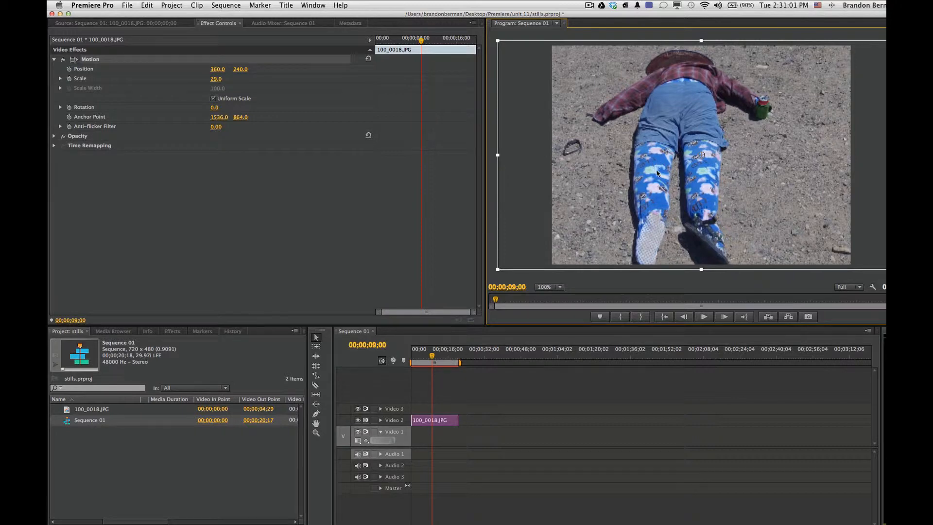
drag(657, 173, 706, 176)
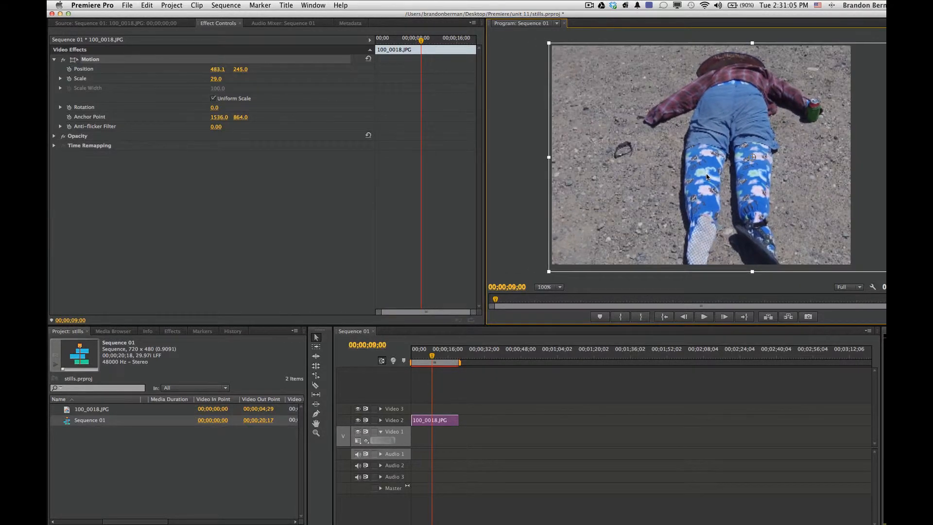
click(470, 389)
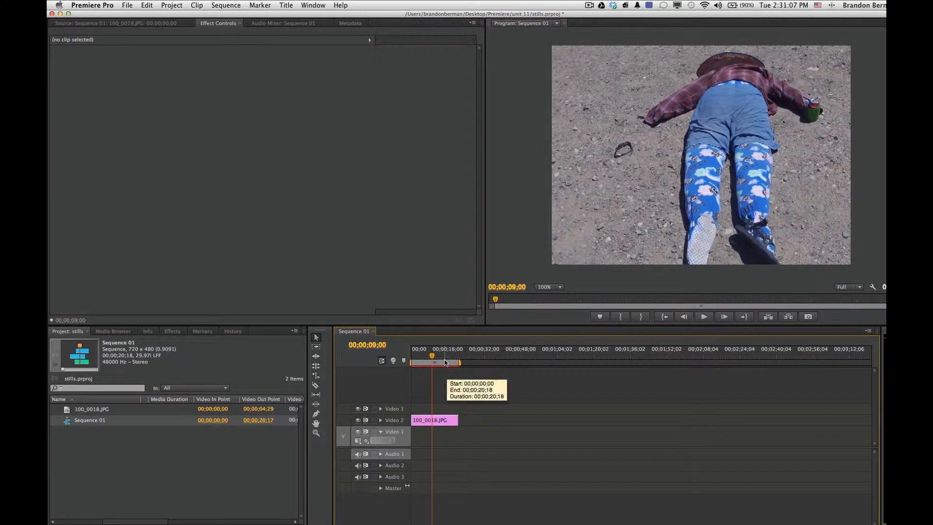
click(440, 356)
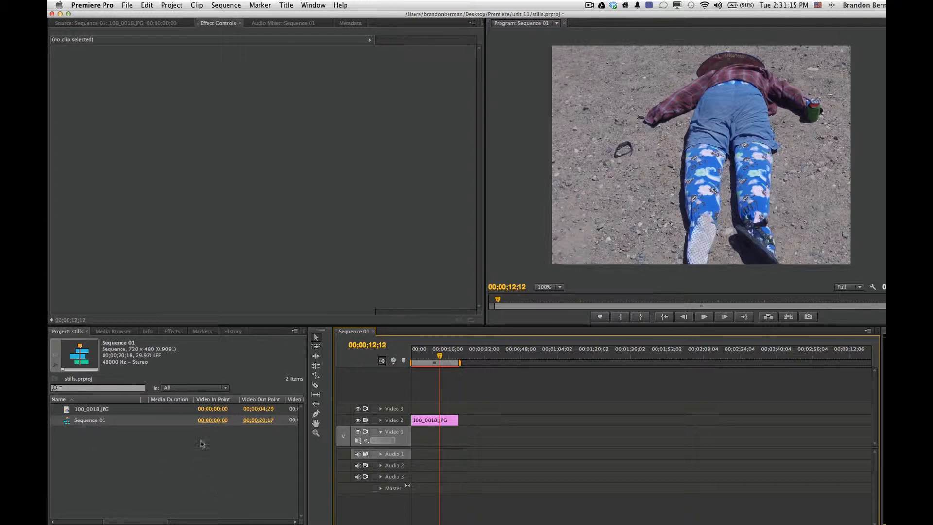
Step: Locate jamDoll.psd in the unit 11 folder, then switch to Photoshop to examine its layers and transparency before closing the document
click(126, 332)
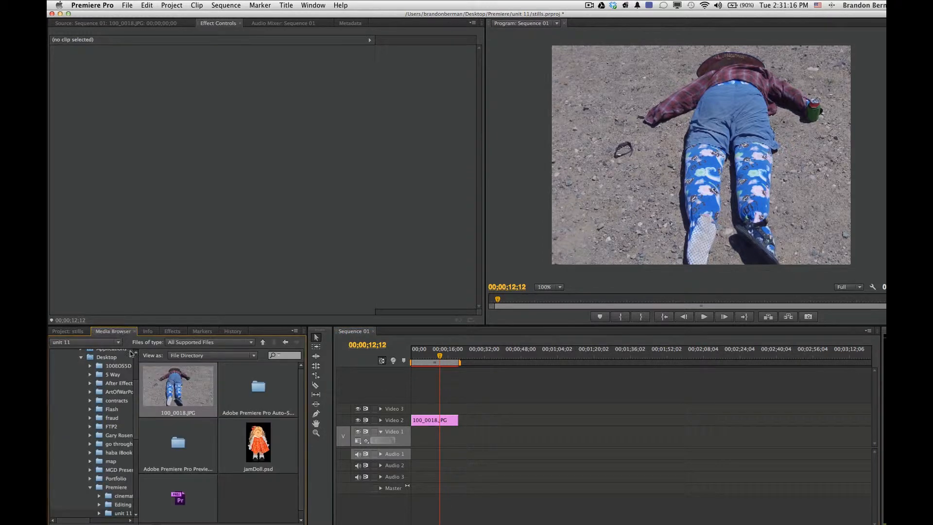
click(264, 456)
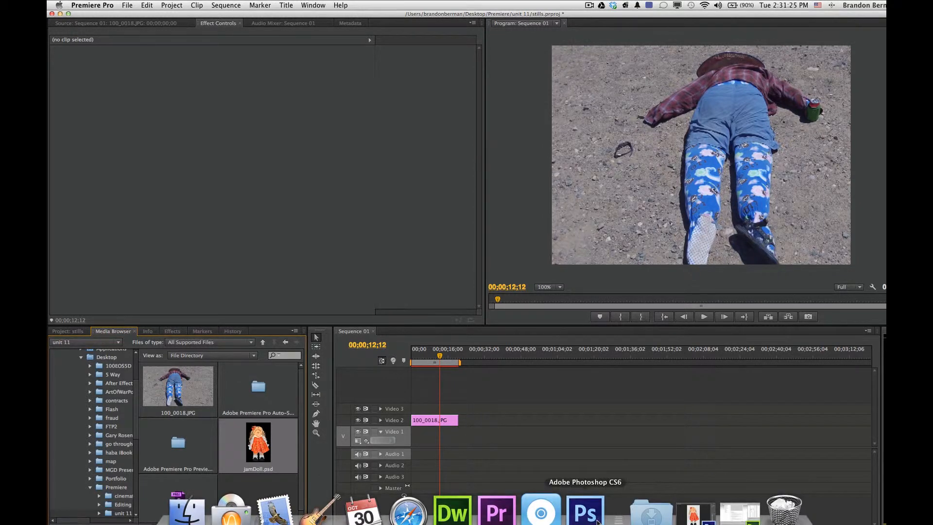
click(597, 521)
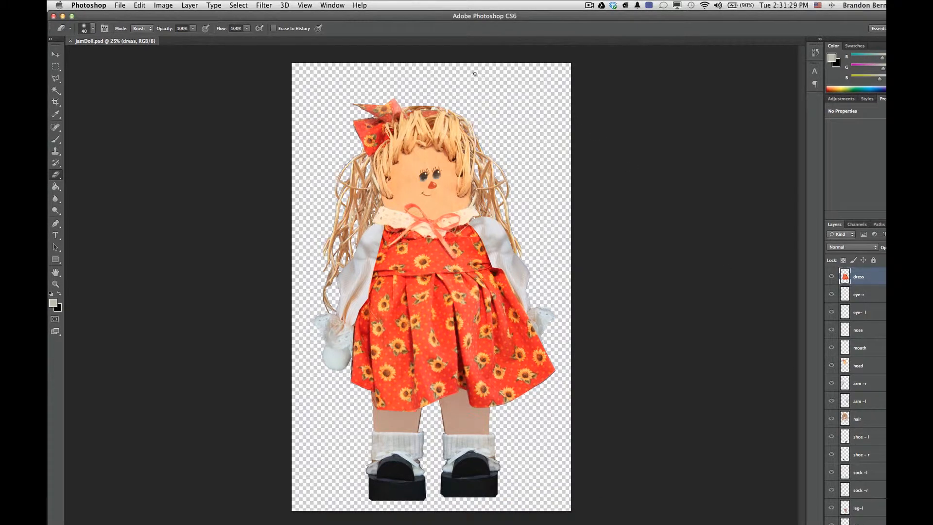
click(53, 16)
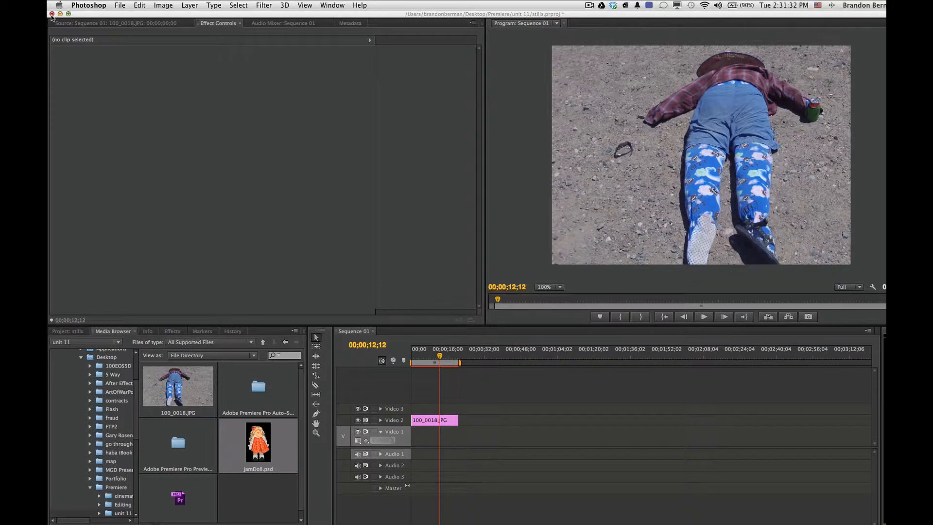
Step: Preview jamDoll.psd and place it on Video 2 after 100_0018.JPG, checking its entry in the project
double_click(263, 446)
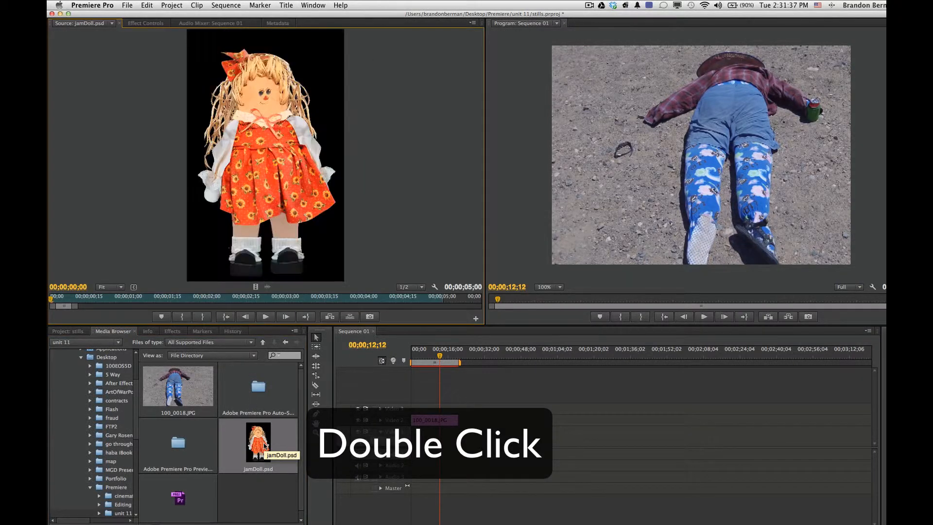
drag(267, 132, 483, 420)
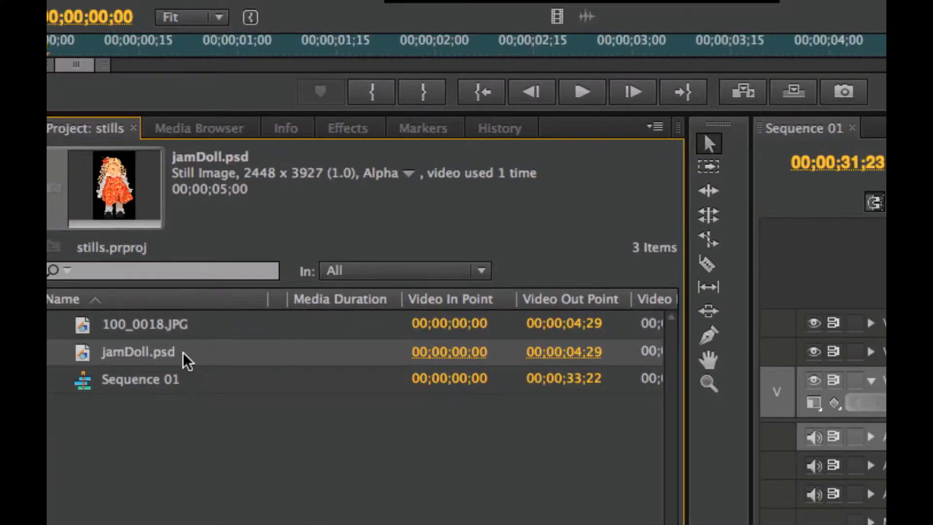
mouse_move(92, 421)
click(147, 356)
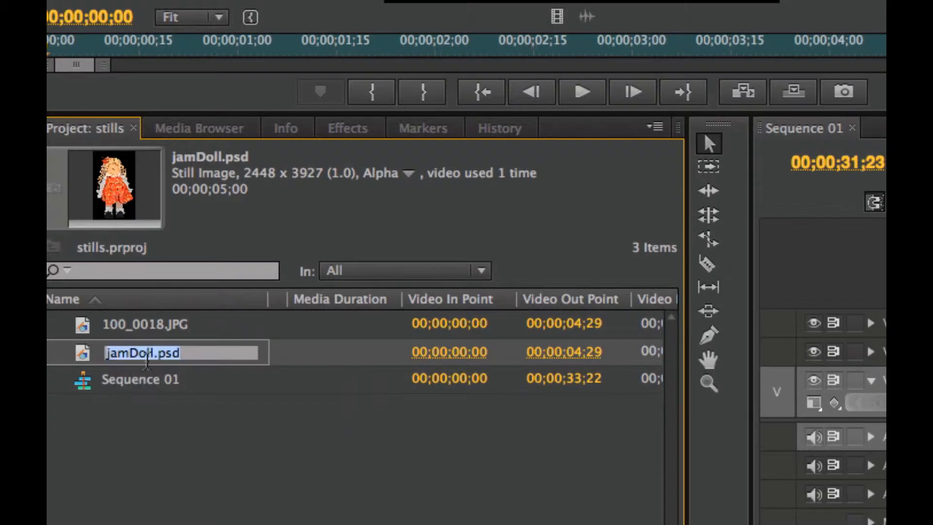
click(87, 352)
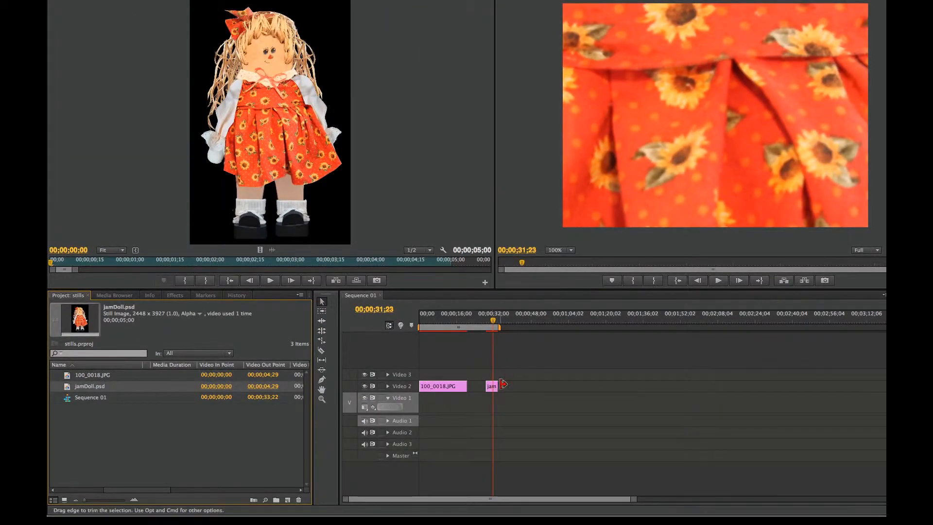
Step: Extend the jamDoll.psd clip on Video 2 to about 18 seconds
drag(496, 385, 528, 385)
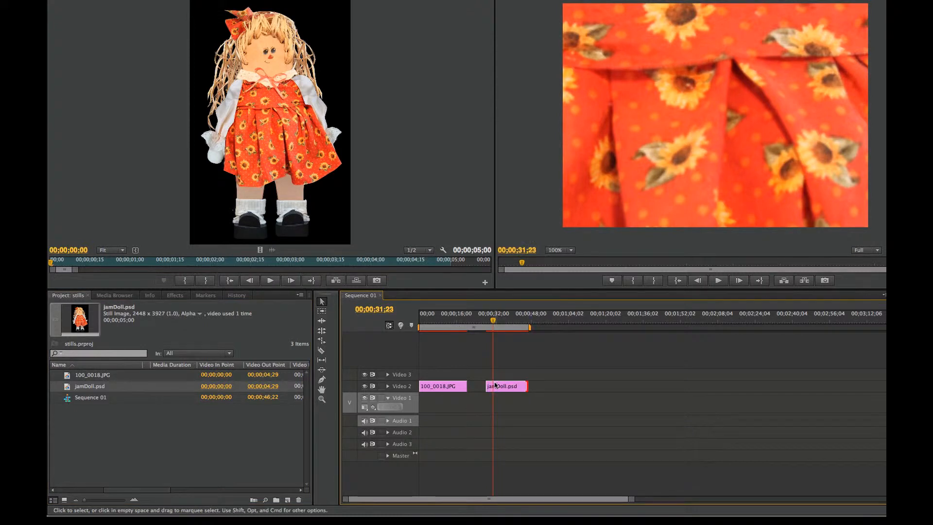
click(498, 319)
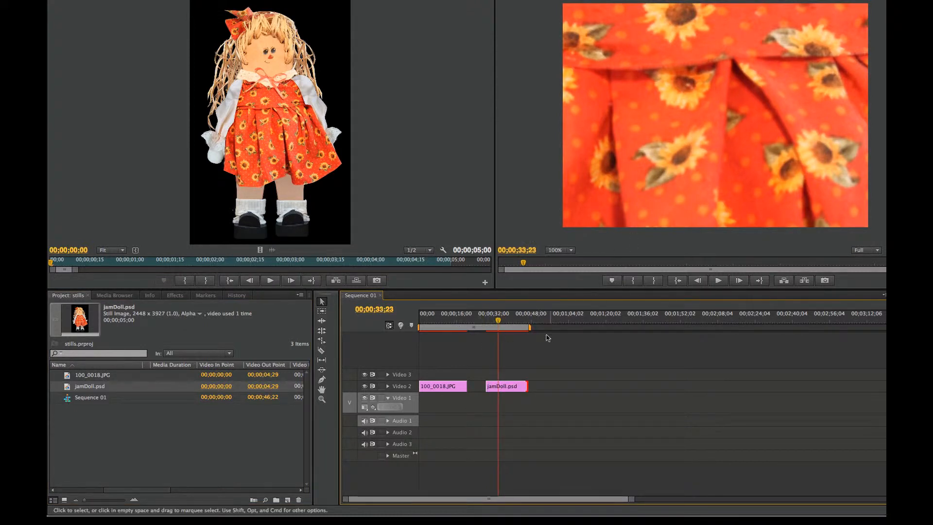
click(701, 122)
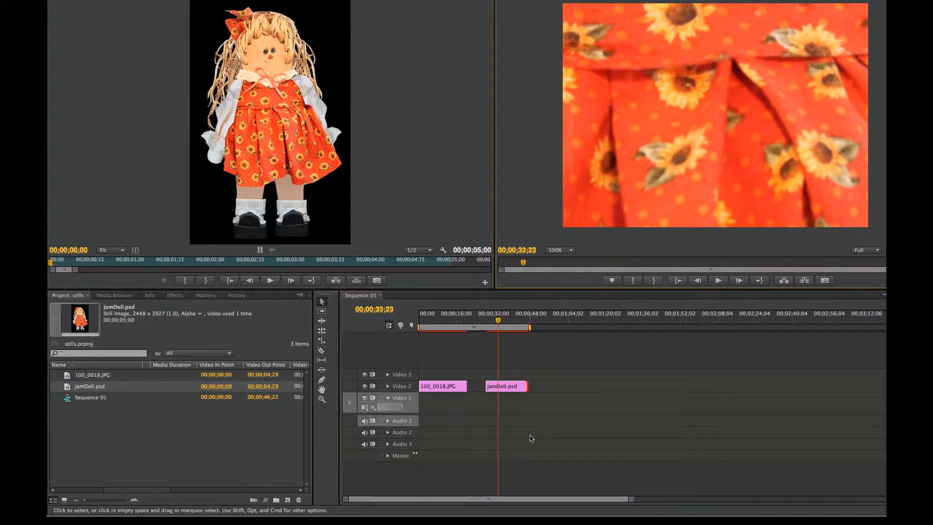
Step: Expand the Motion parameters of the jamDoll.psd clip and reduce its Scale to 12 so the whole doll fits
double_click(509, 388)
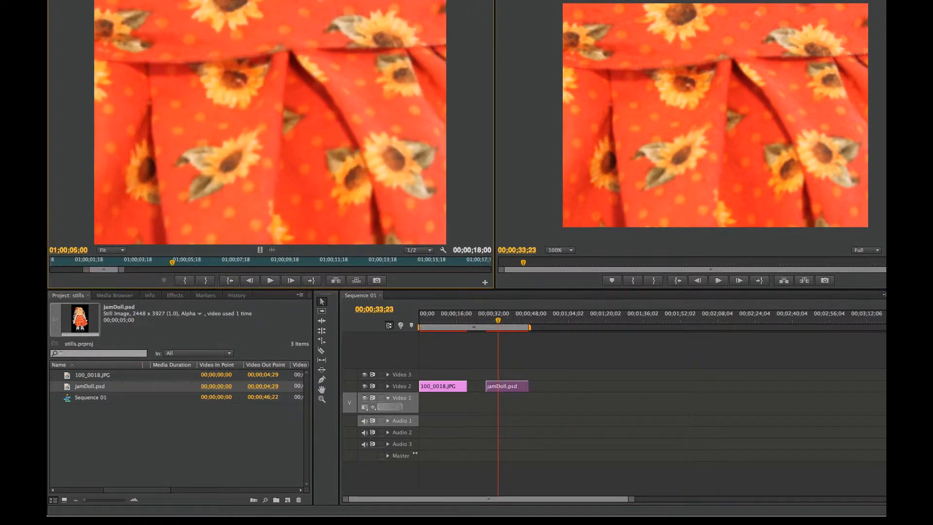
key(shift+5)
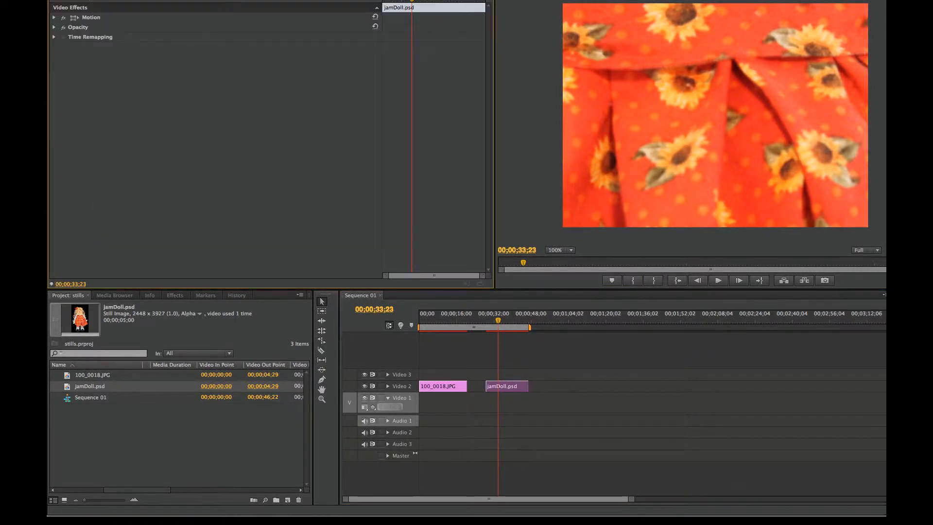
click(54, 18)
drag(220, 37, 161, 37)
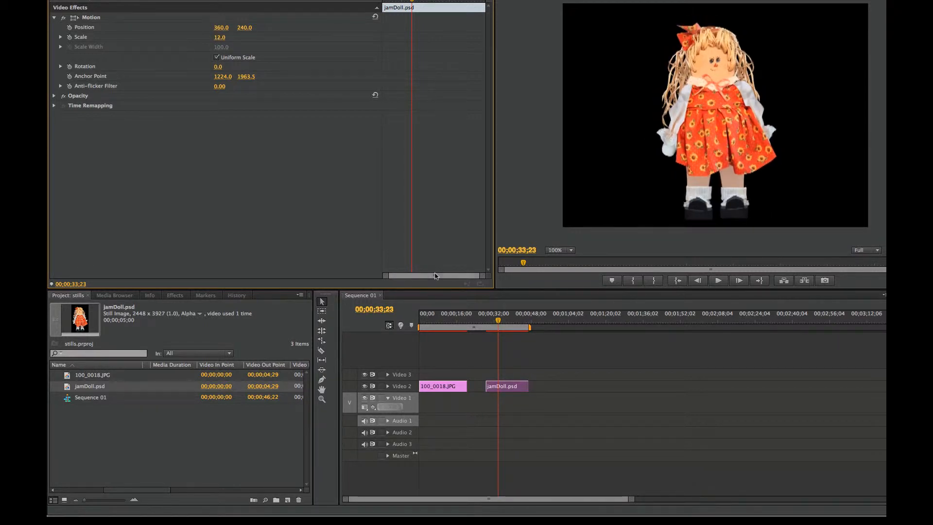
Step: Move the jamDoll.psd clip to Video 3, overlapping the end of 100_0018.JPG, and view the composite at 00;00;13;12
drag(511, 389, 469, 375)
click(450, 320)
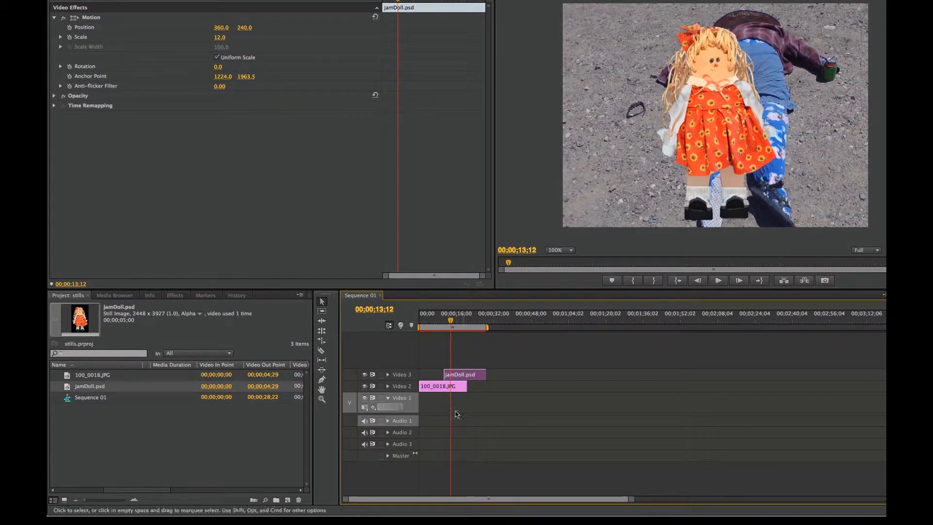
click(724, 134)
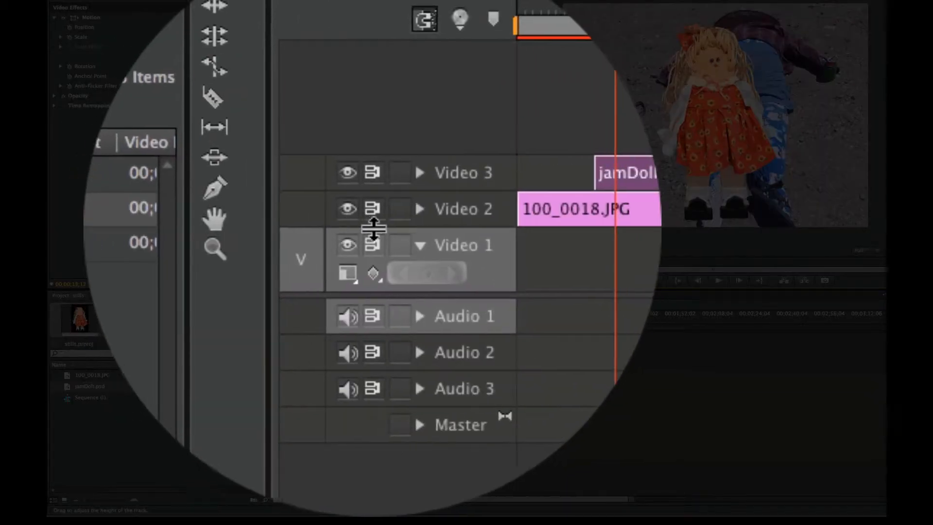
Step: Lock the Video 2 track and select the jamDoll.psd clip's Motion effect for direct manipulation
click(380, 385)
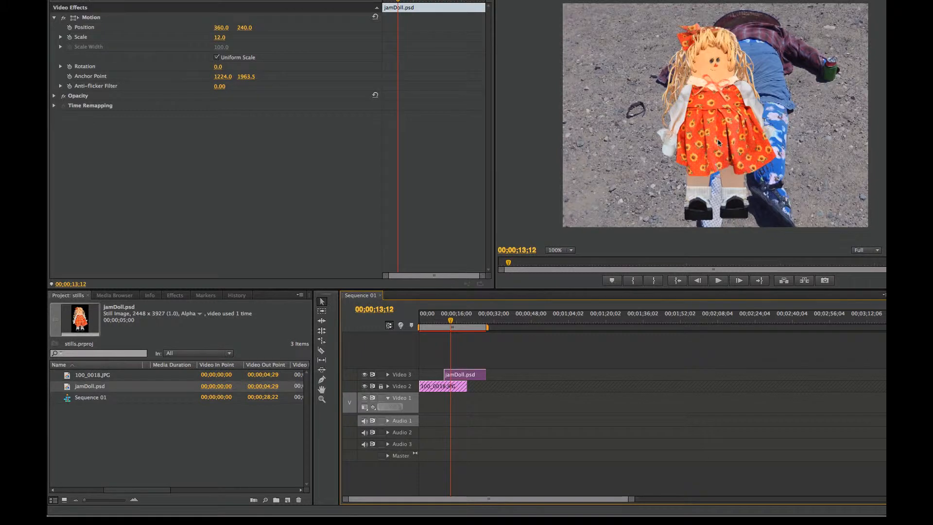
click(718, 142)
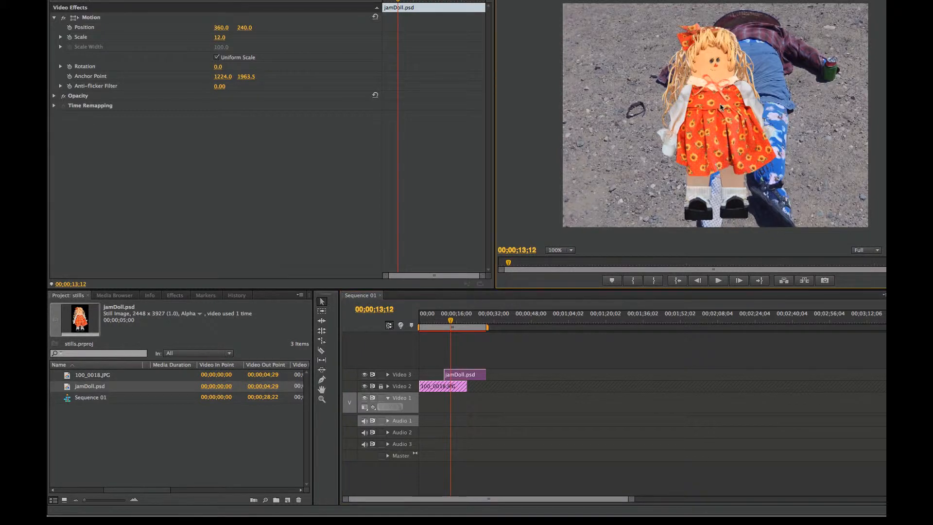
click(116, 17)
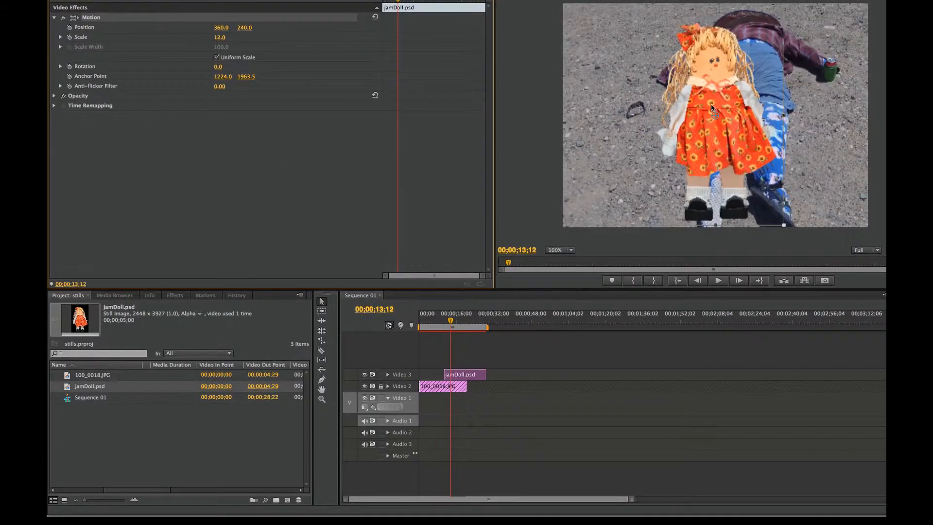
Step: Keyframe the doll's Position at 175.3, 738 below the frame at 00;00;13;12 and at 183.3, 383 at 00;00;18;17
drag(897, 169, 835, 248)
drag(661, 182, 634, 339)
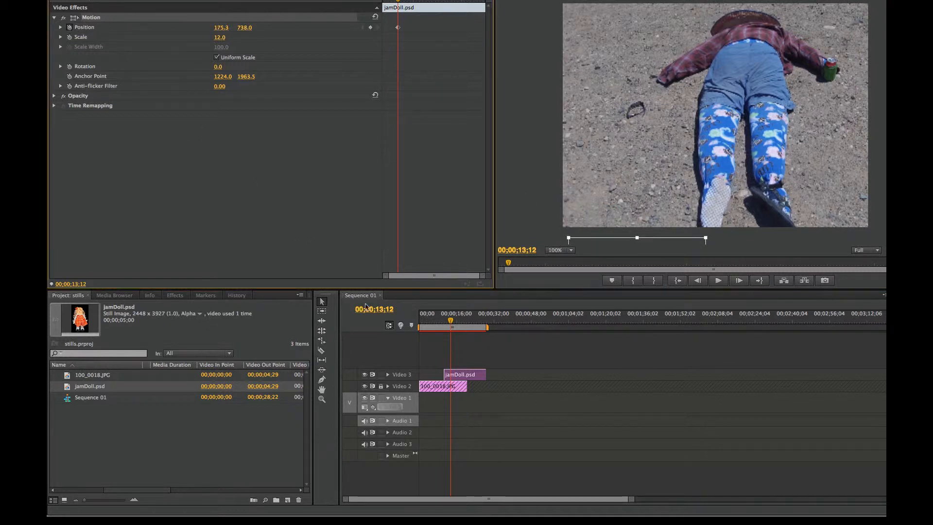
click(463, 321)
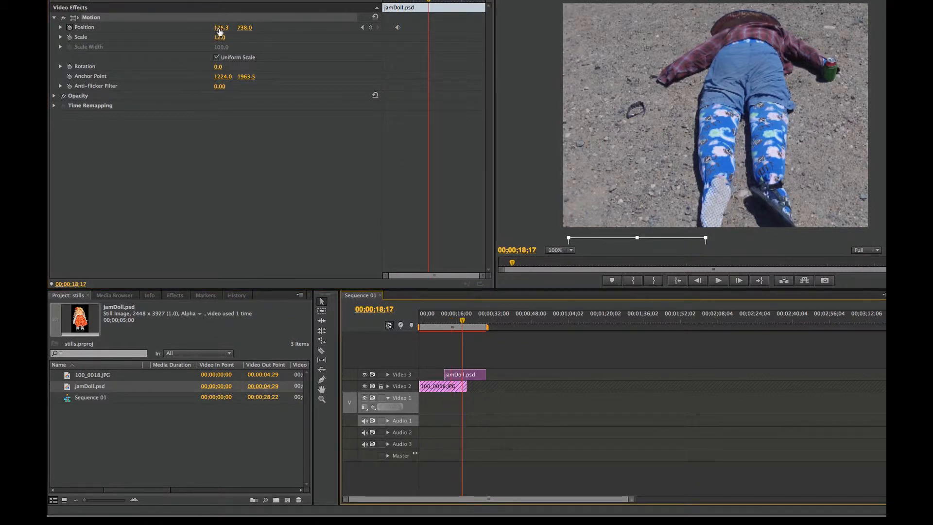
drag(221, 30, 59, 28)
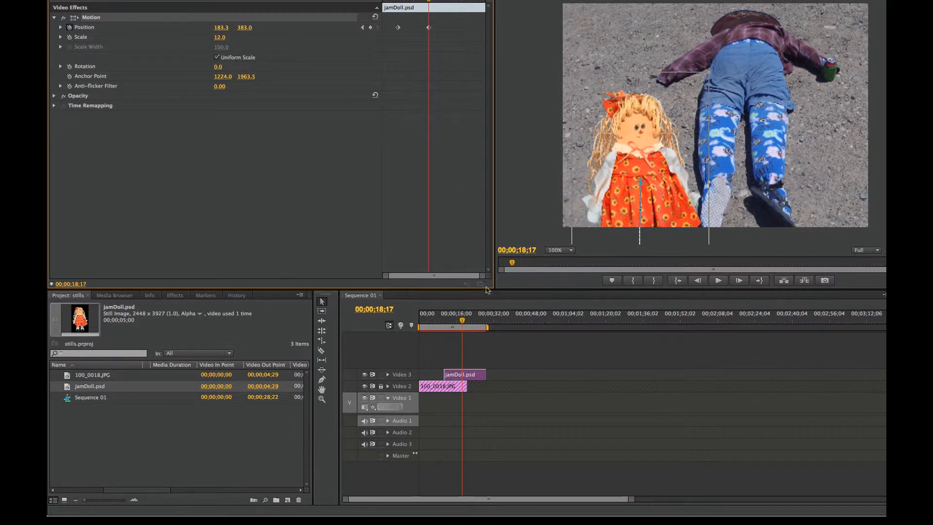
Step: Add a Position keyframe that holds the doll at 183.3, 383 at about 00;00;24;00
drag(470, 320, 472, 321)
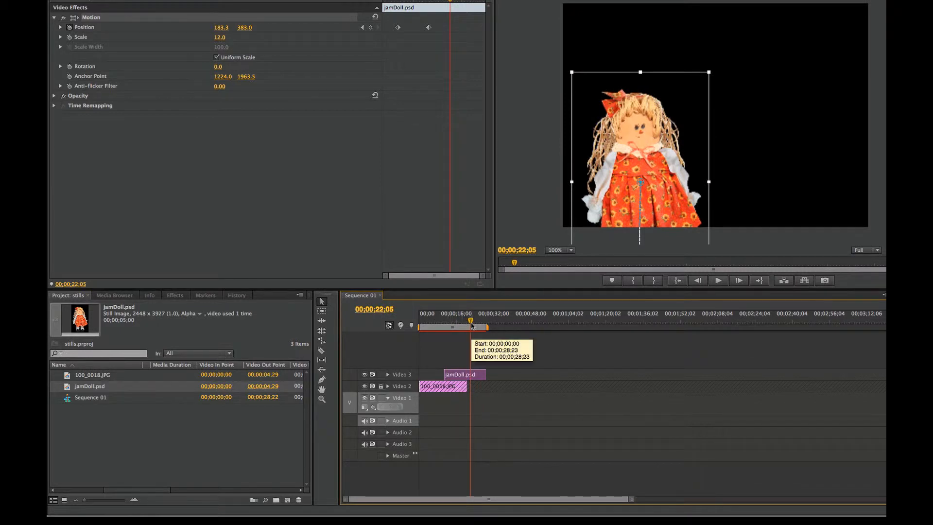
drag(471, 320, 474, 321)
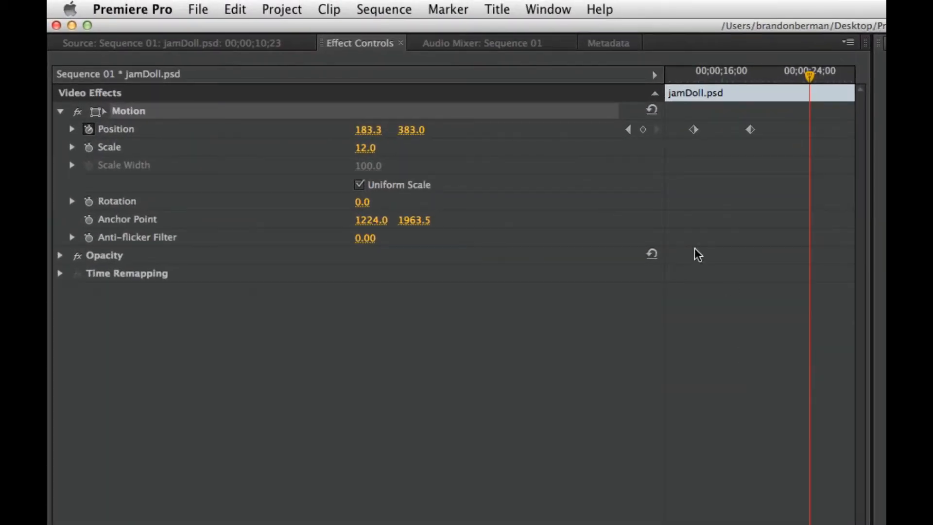
click(643, 129)
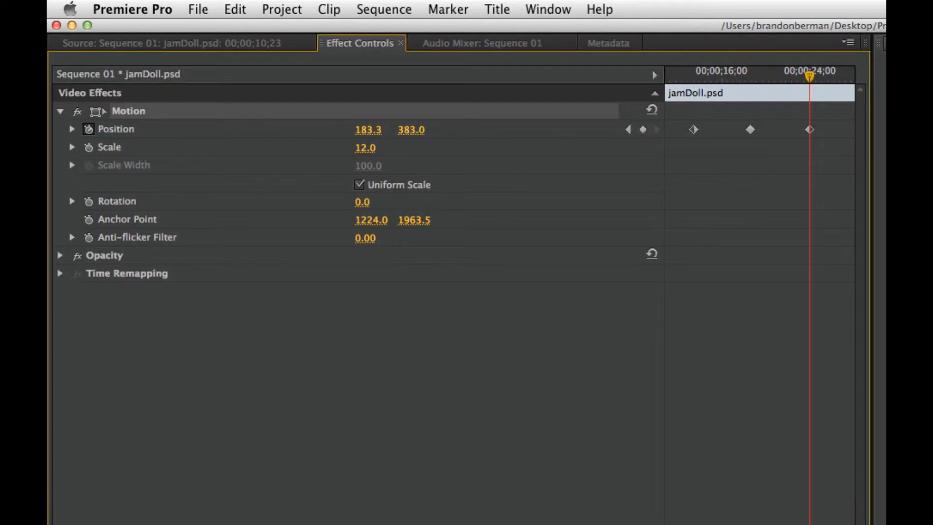
Step: Set the doll's Position to 183.3, 728 at the 00;00;23;29 keyframe so that it drops below the frame
drag(411, 129, 458, 130)
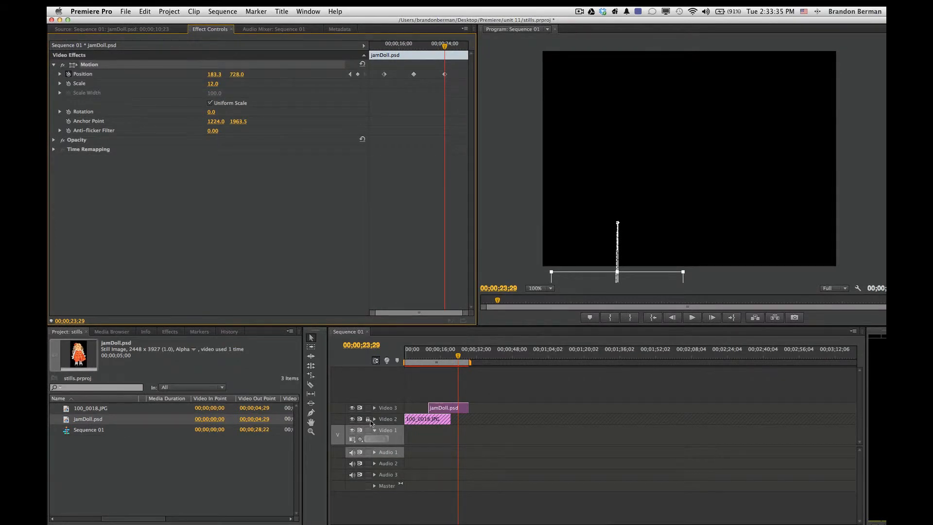
Step: Unlock the Video 2 track and move the jamDoll.psd clip earlier so that it ends together with 100_0018.JPG
click(368, 419)
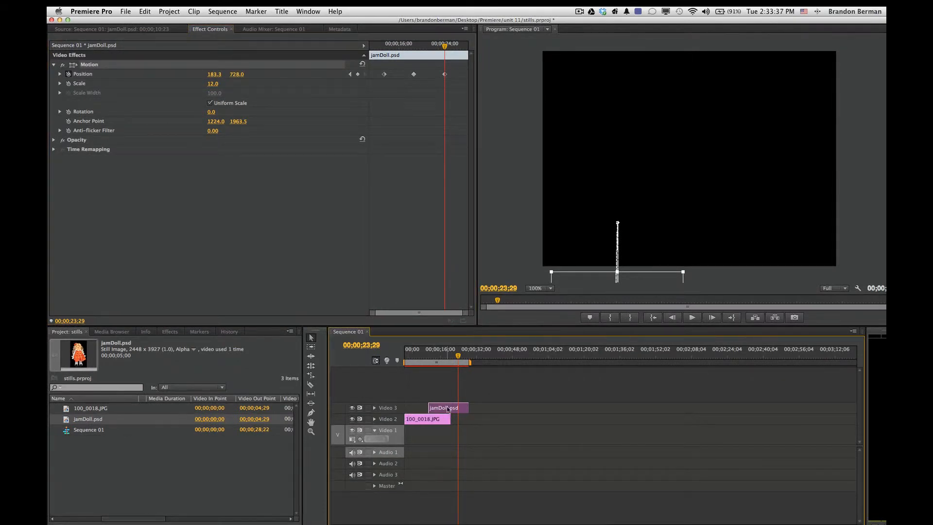
drag(447, 410, 430, 410)
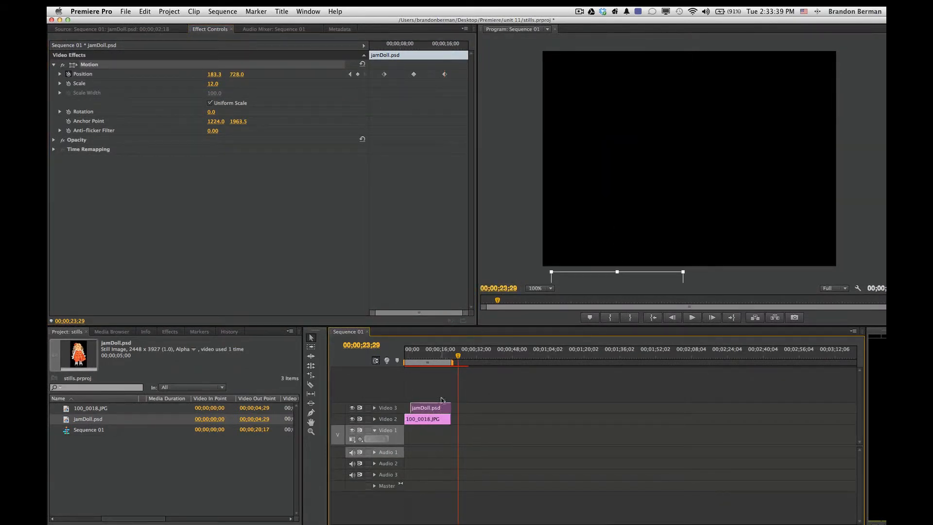
Step: Play Sequence 01 from about the start of the jamDoll.psd clip to preview the doll's rise and fall
click(411, 357)
key(space)
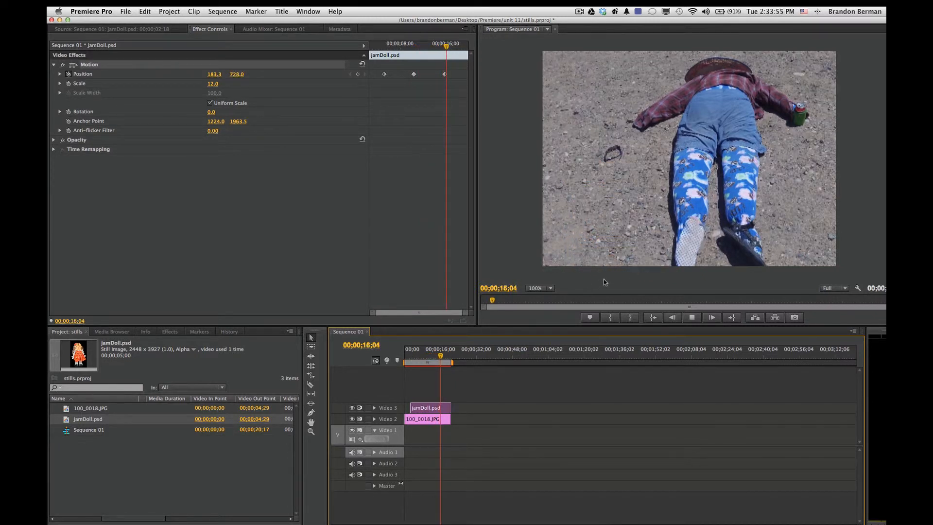
key(space)
Step: Import jamDoll.psd from the unit 11 folder as a Sequence with all layers included and footage dimensions at Document Size
click(129, 464)
right_click(128, 464)
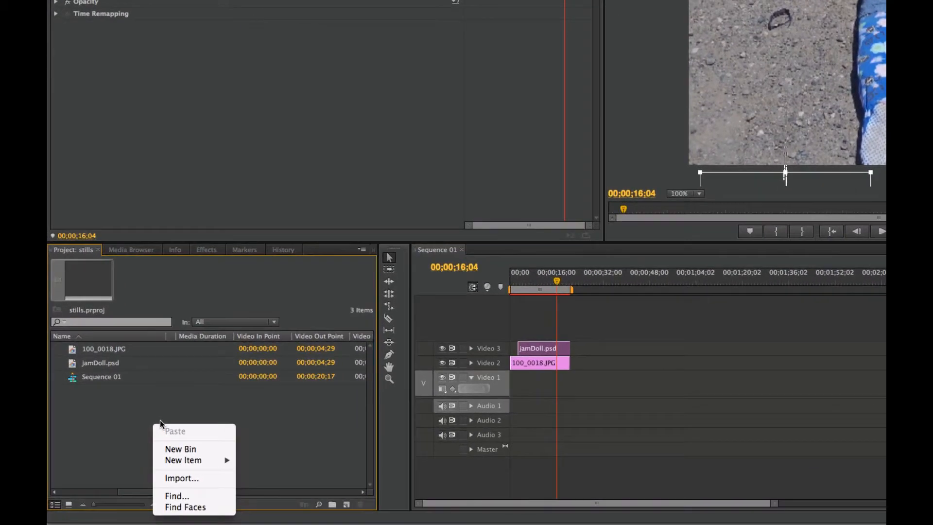
click(186, 478)
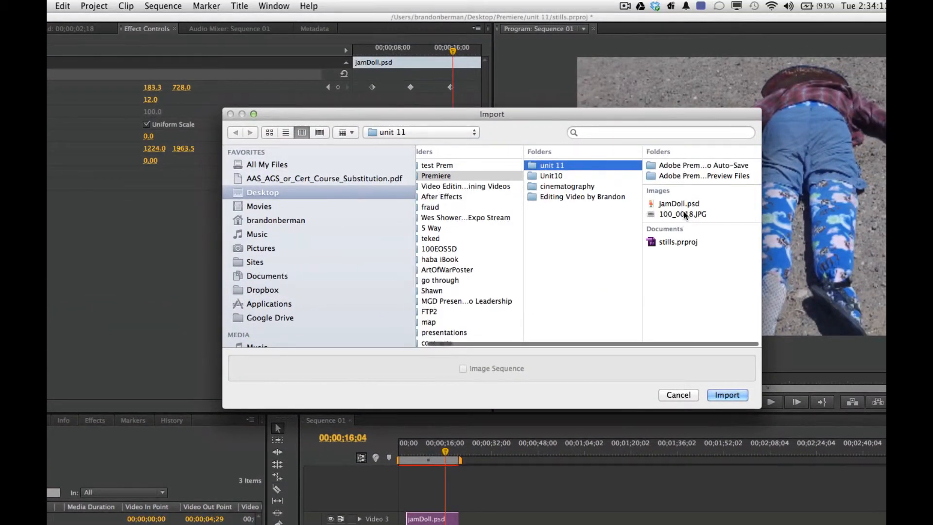
click(679, 204)
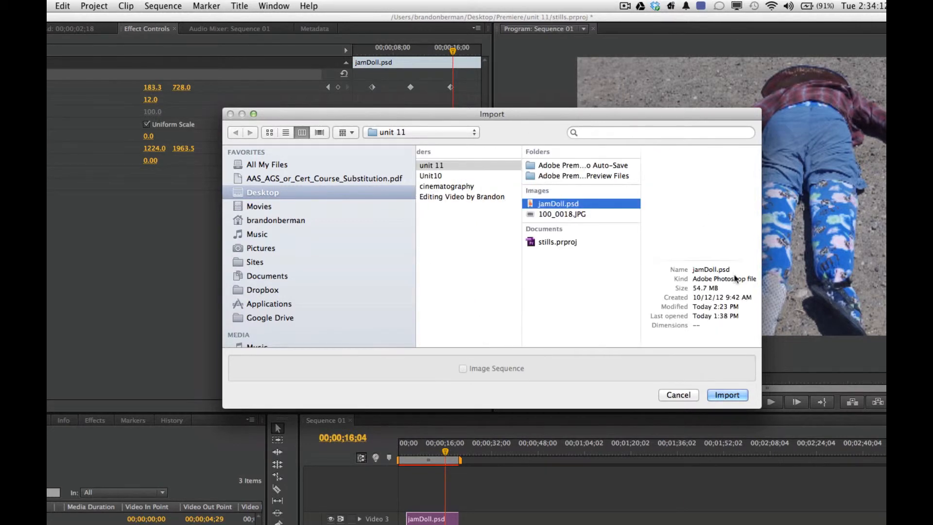
click(727, 395)
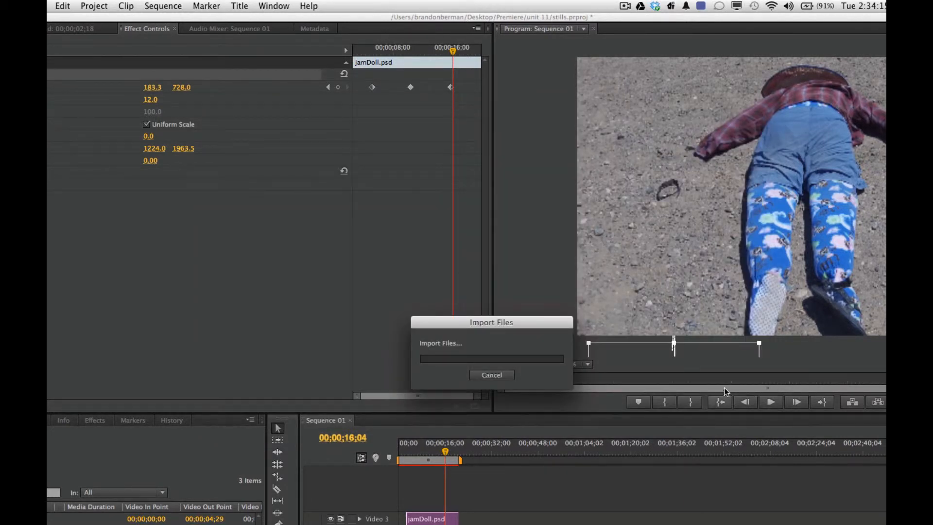
drag(487, 295, 449, 290)
click(478, 314)
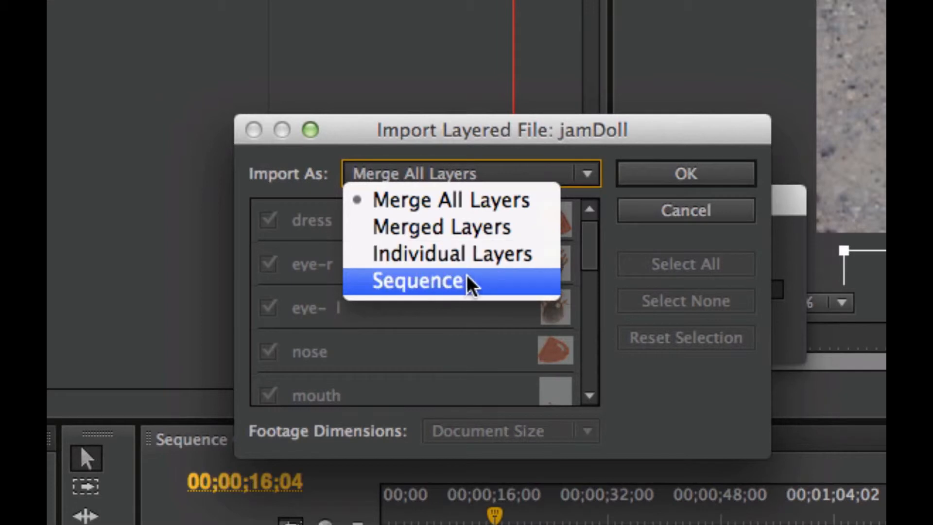
click(443, 281)
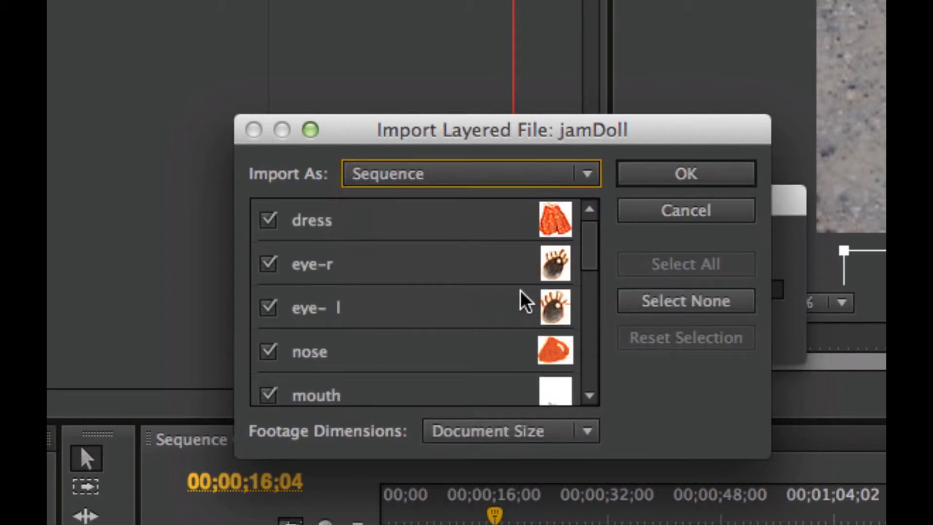
drag(591, 243, 594, 220)
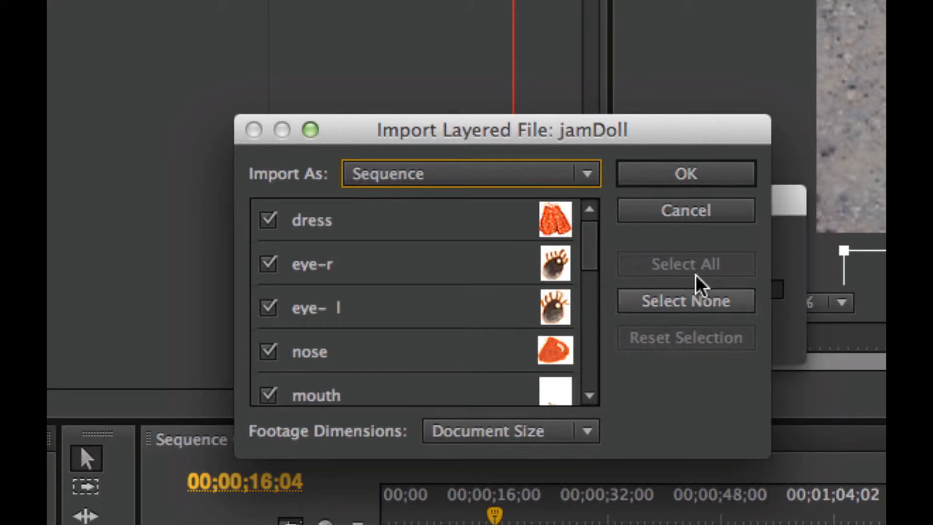
click(701, 175)
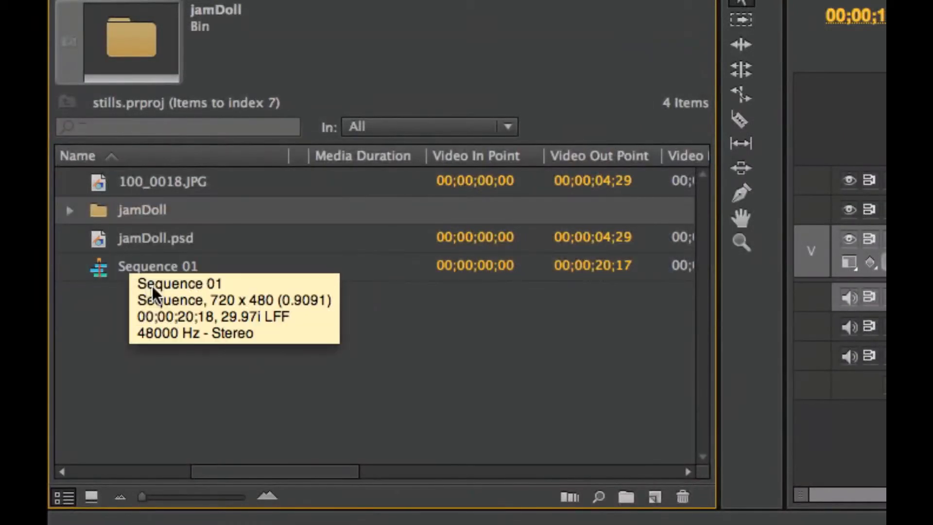
Step: Expand the imported jamDoll bin and examine its individual layer stills, such as the arms, dress and eyes
click(74, 208)
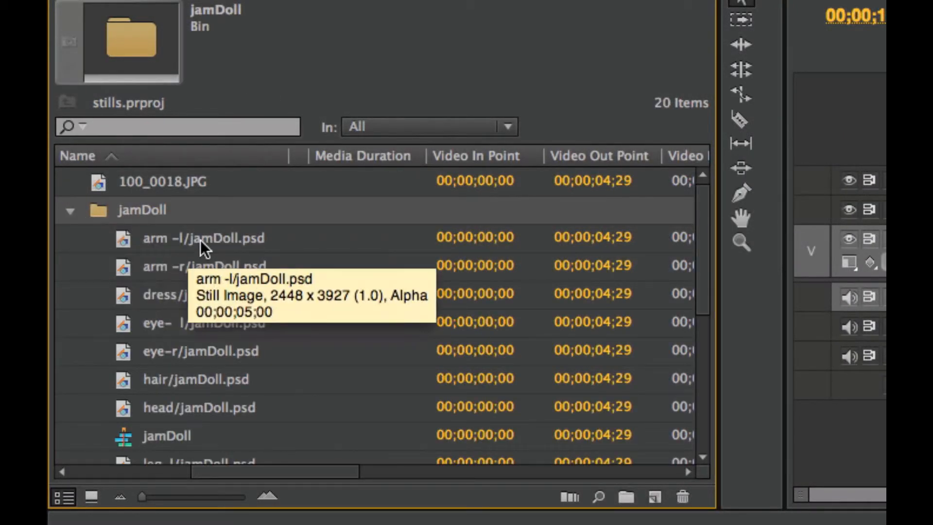
click(213, 245)
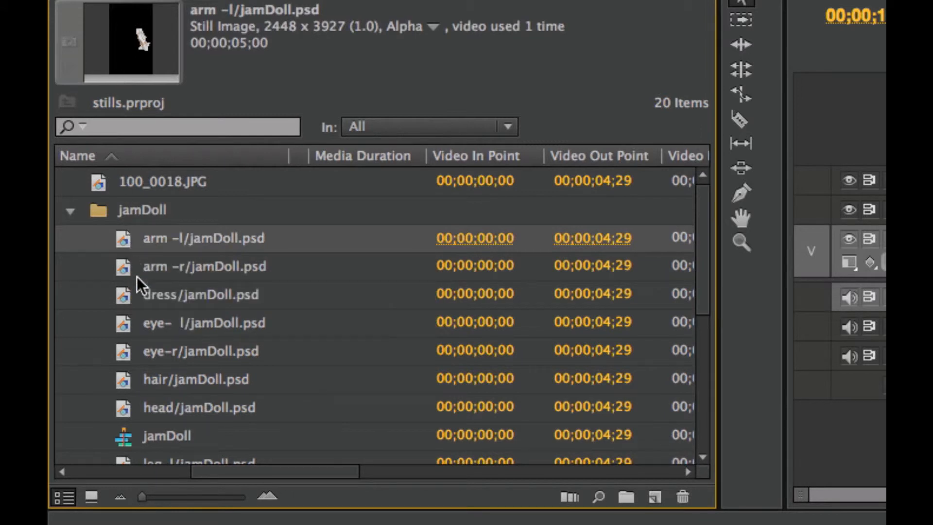
click(122, 266)
click(140, 299)
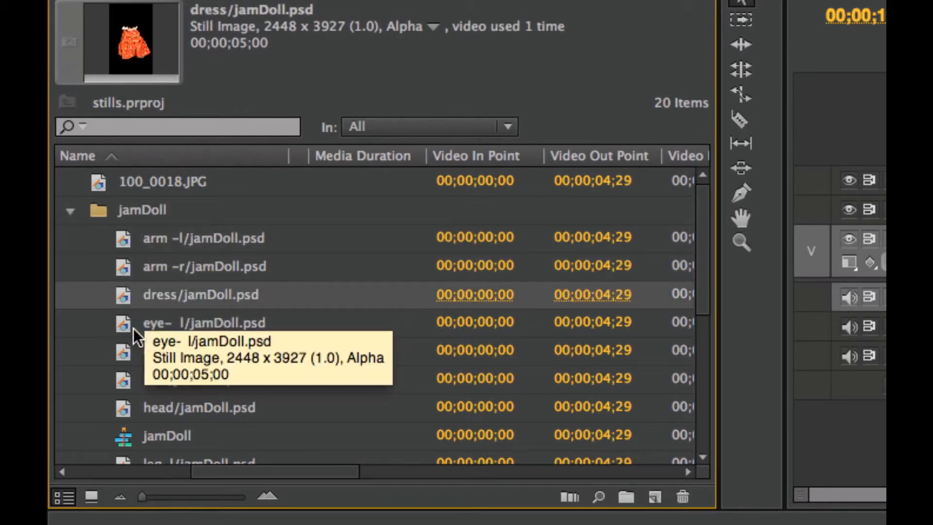
click(131, 322)
click(134, 351)
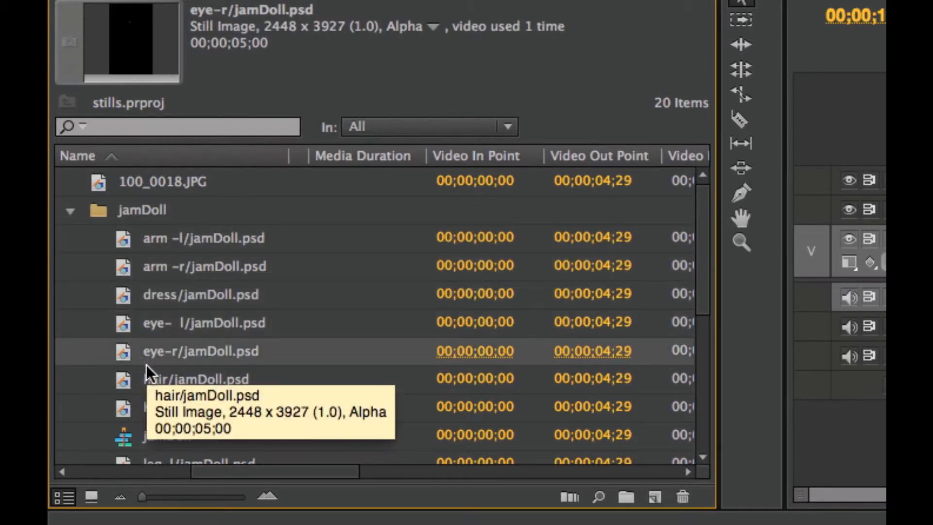
Step: Open the jamDoll sequence, view it at 00;00;02;00, and toggle the upper shoe track's output off and back on
click(124, 437)
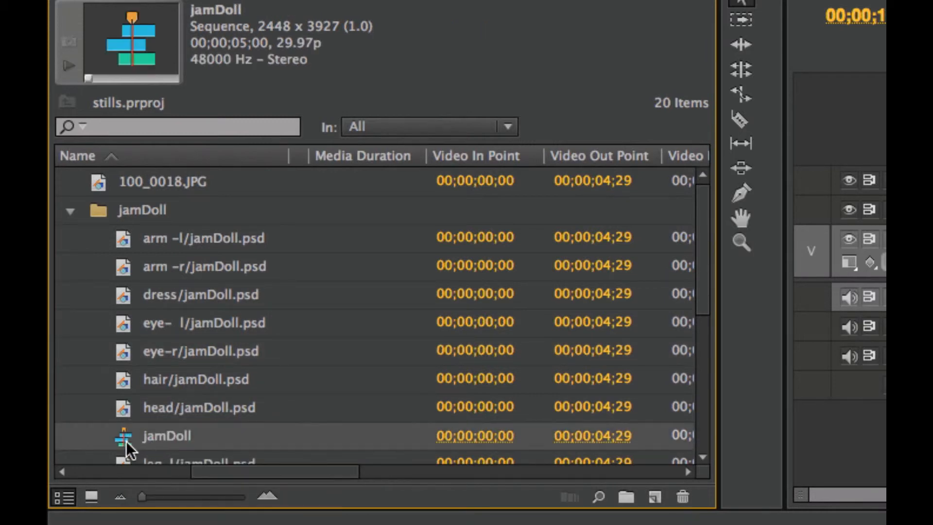
double_click(125, 441)
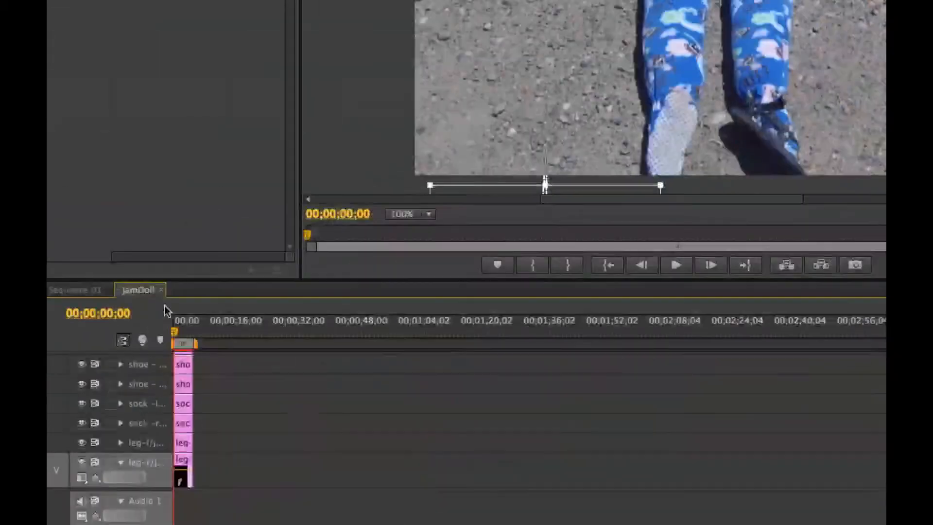
click(183, 329)
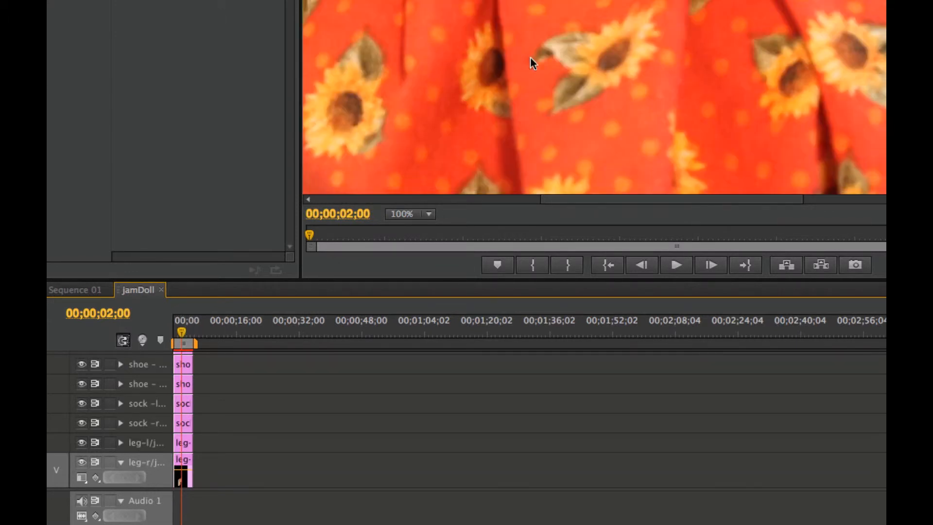
click(83, 367)
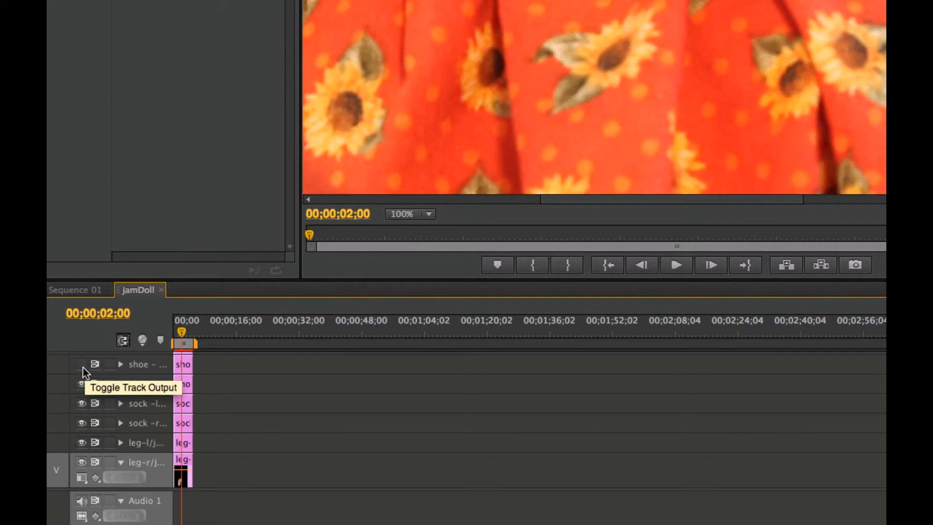
click(80, 366)
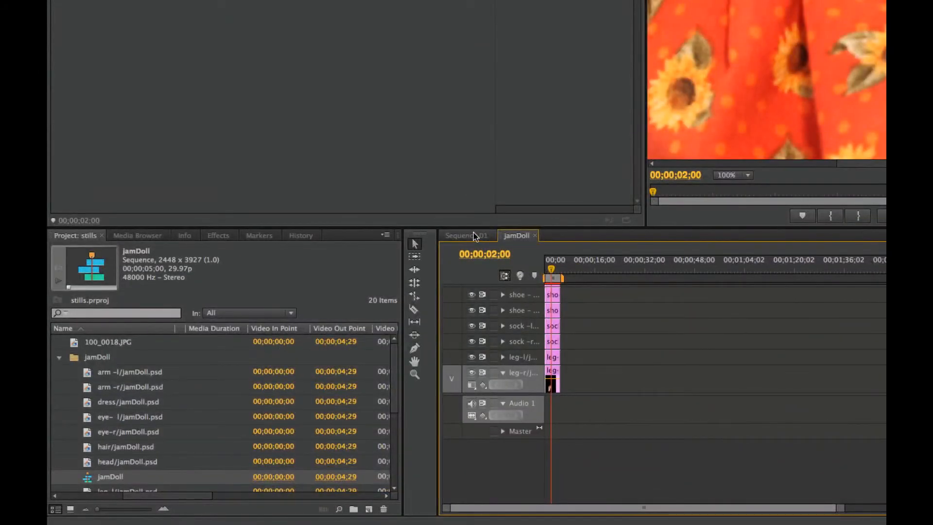
Step: Nest the jamDoll sequence on Video 4 of Sequence 01 above the end of the jamDoll.psd clip and set its Scale to 14
click(474, 236)
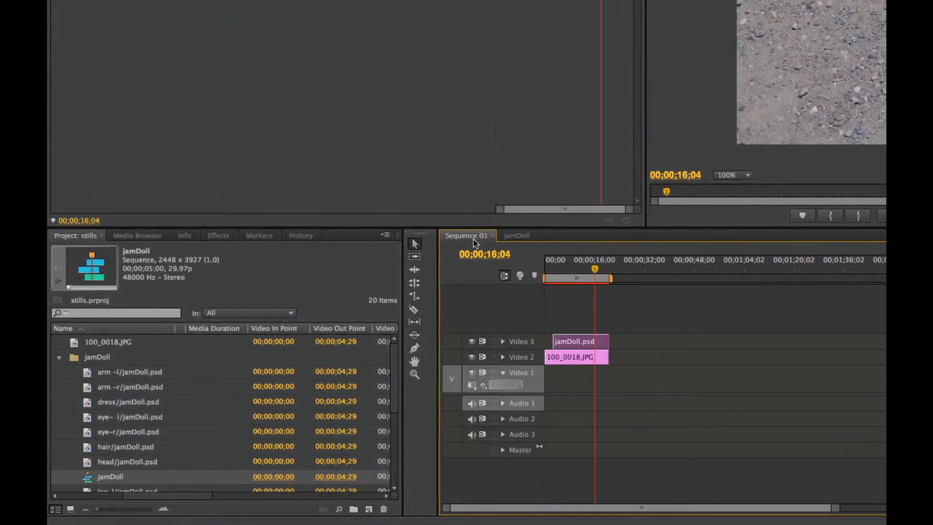
drag(91, 481, 602, 326)
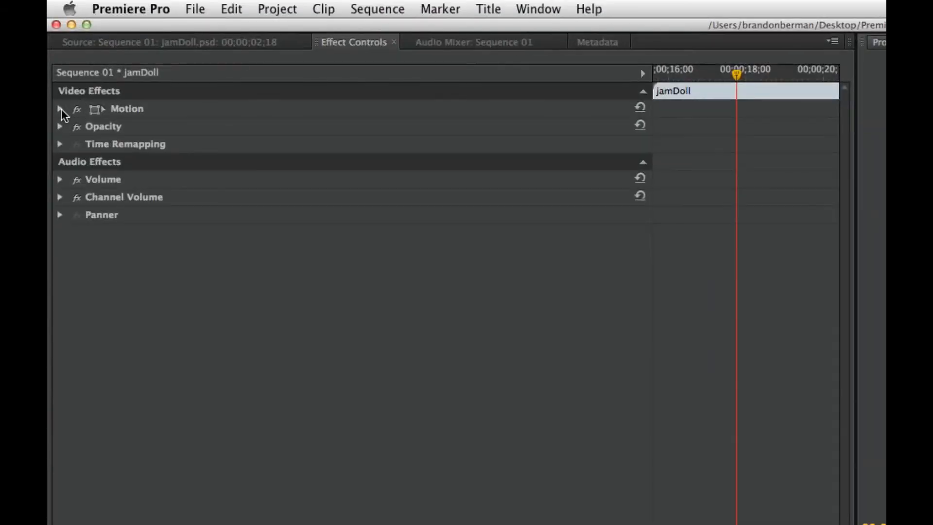
click(59, 109)
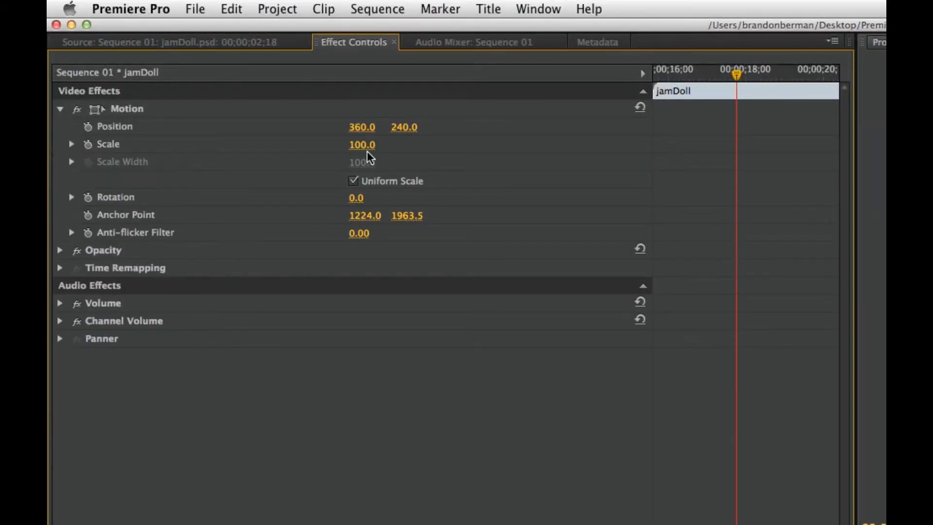
drag(363, 145, 359, 145)
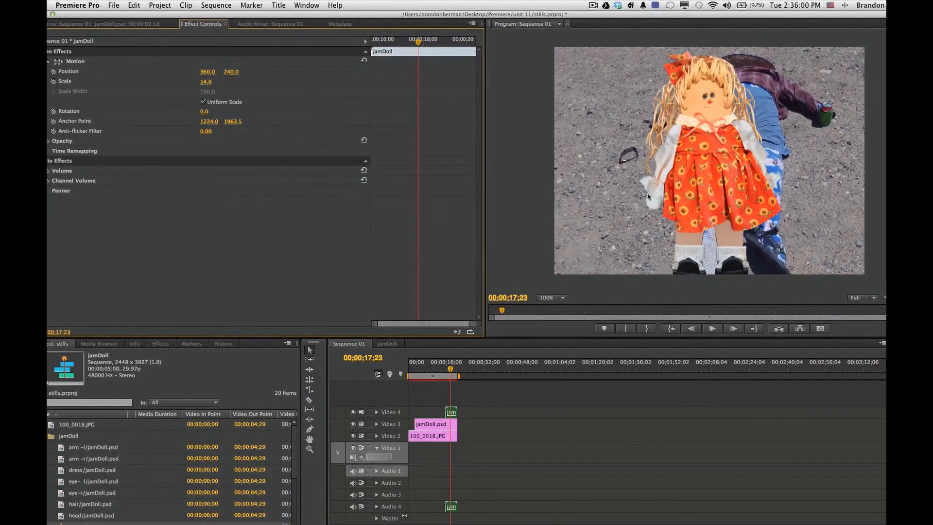
Step: View Sequence 01 at 00;00;19;05 and 00;00;11;12 to compare the nested doll sequence with the merged jamDoll.psd clip
click(454, 369)
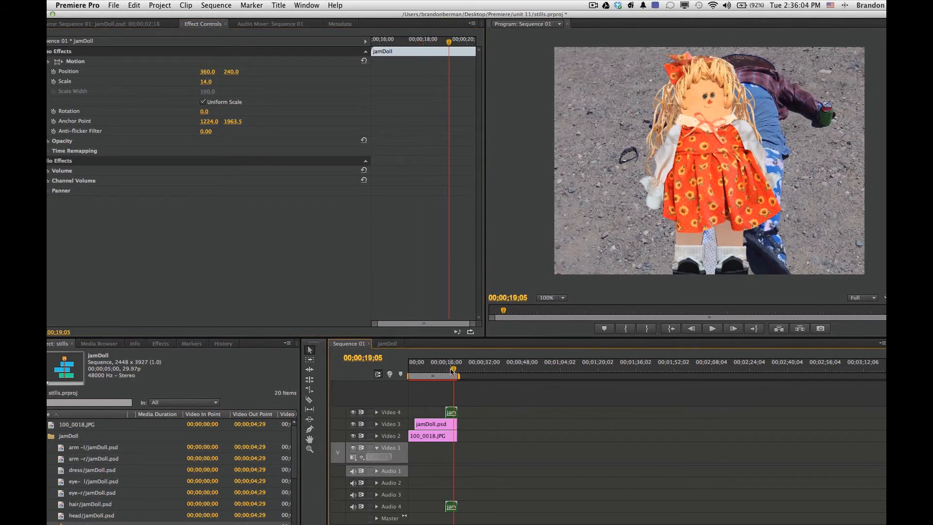
drag(453, 370, 436, 372)
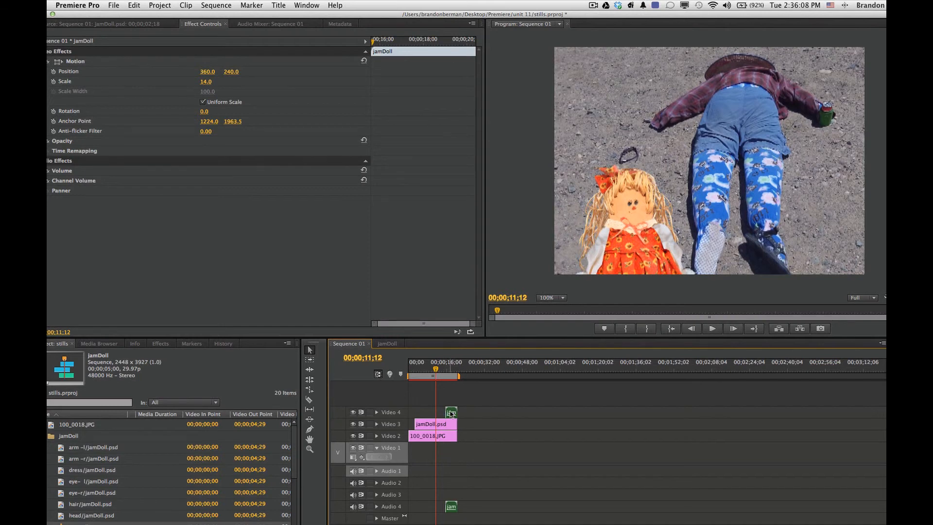
drag(452, 413, 440, 413)
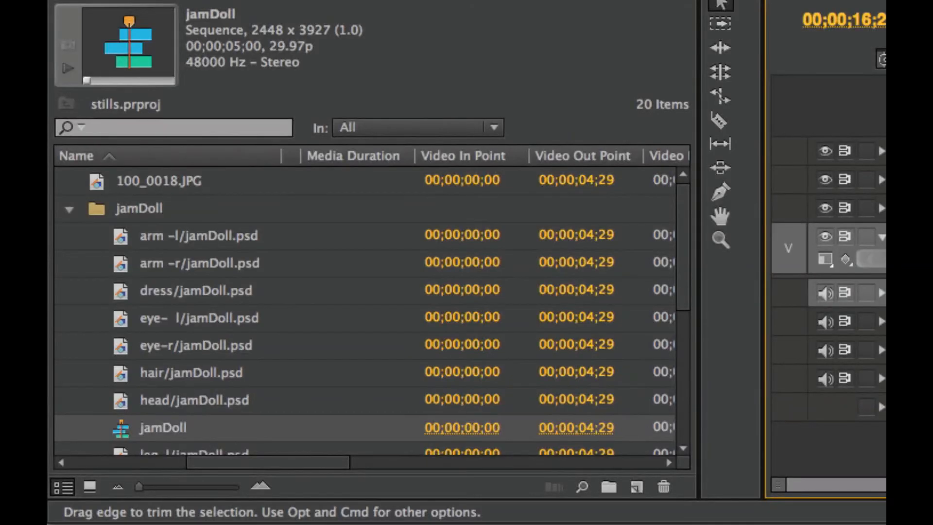
Step: Reopen the jamDoll sequence and extend the shoe - l/jamDoll.psd clip to about 00;00;27;11
click(125, 440)
double_click(123, 434)
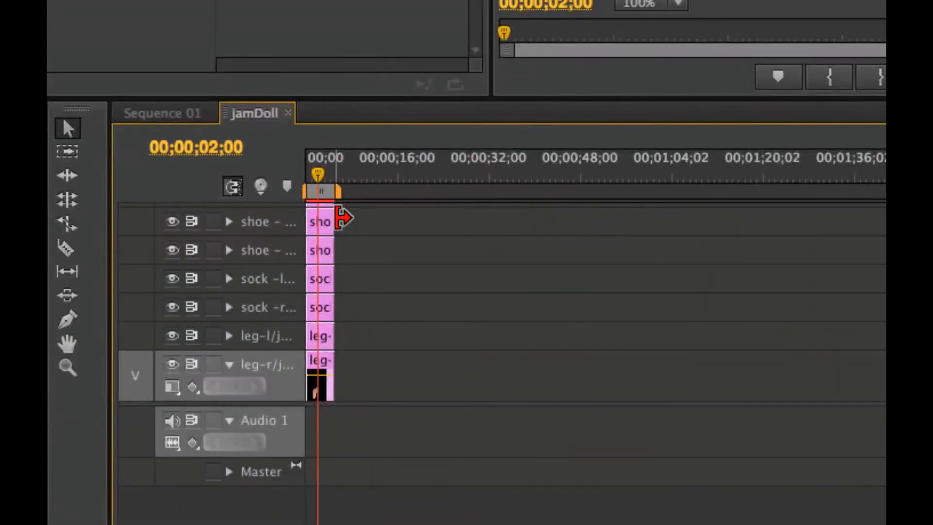
drag(343, 218, 464, 221)
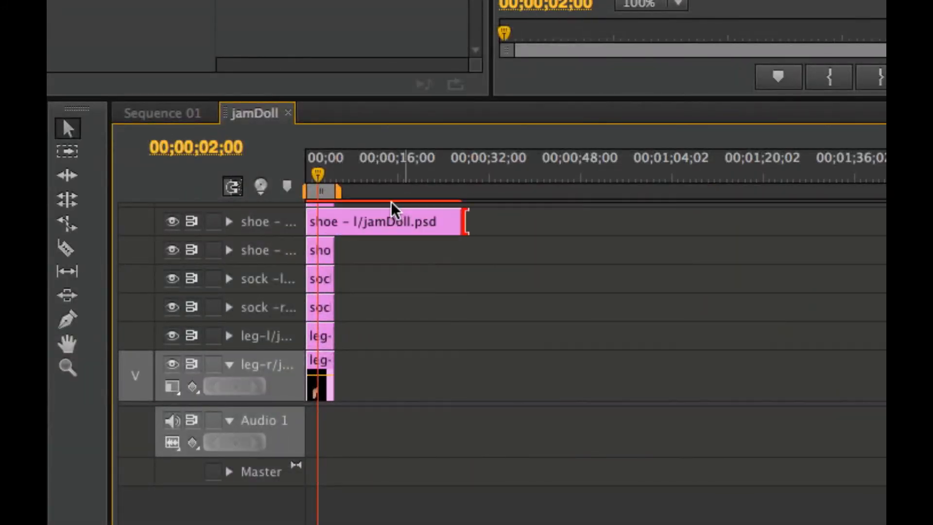
Step: Fit the whole doll in the Program view and compare the jamDoll sequence at 00;00;14;06 and 00;00;02;06
click(386, 173)
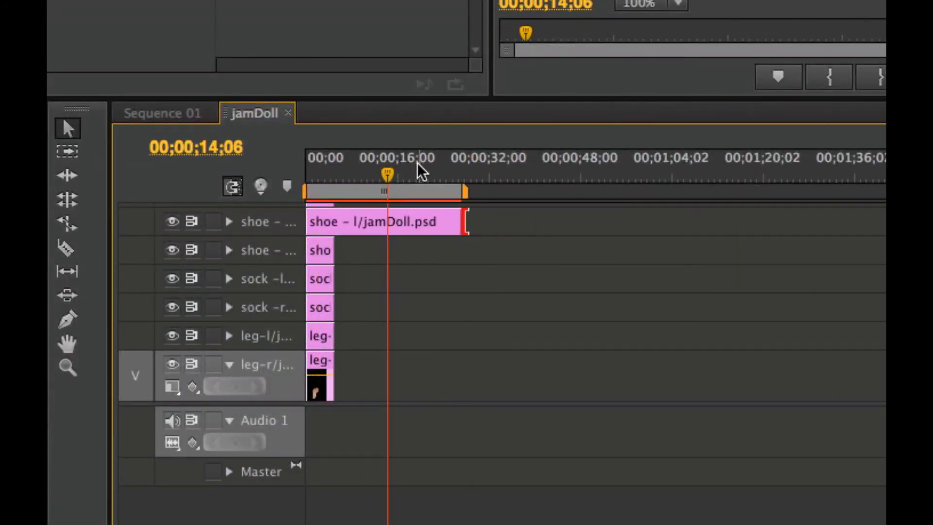
click(677, 5)
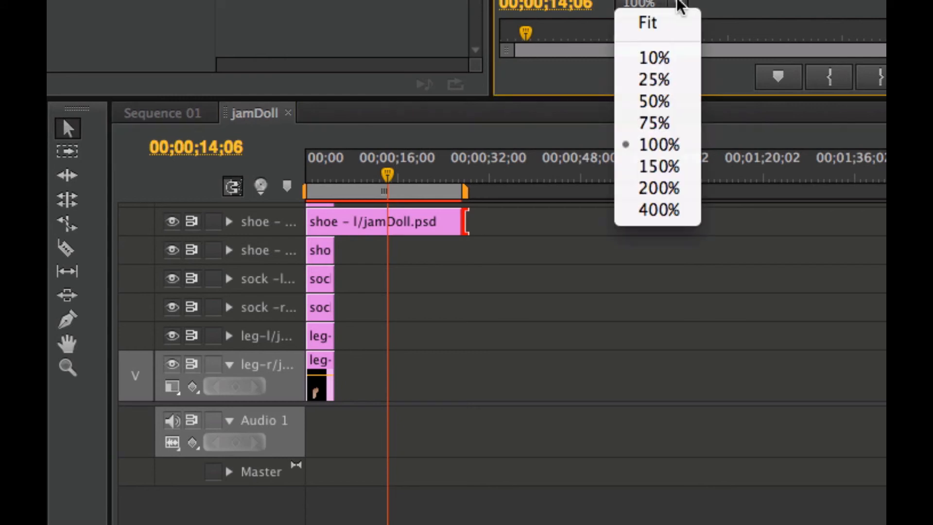
click(678, 29)
click(318, 173)
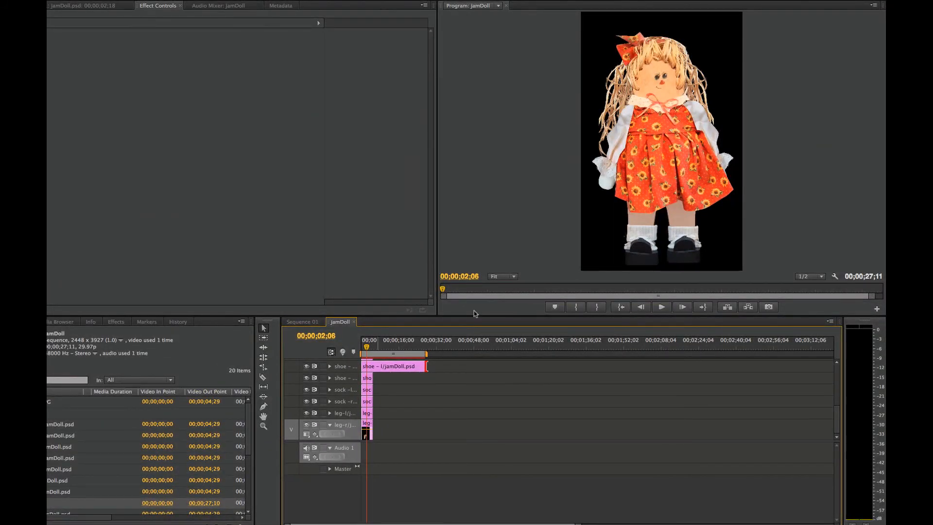
click(642, 241)
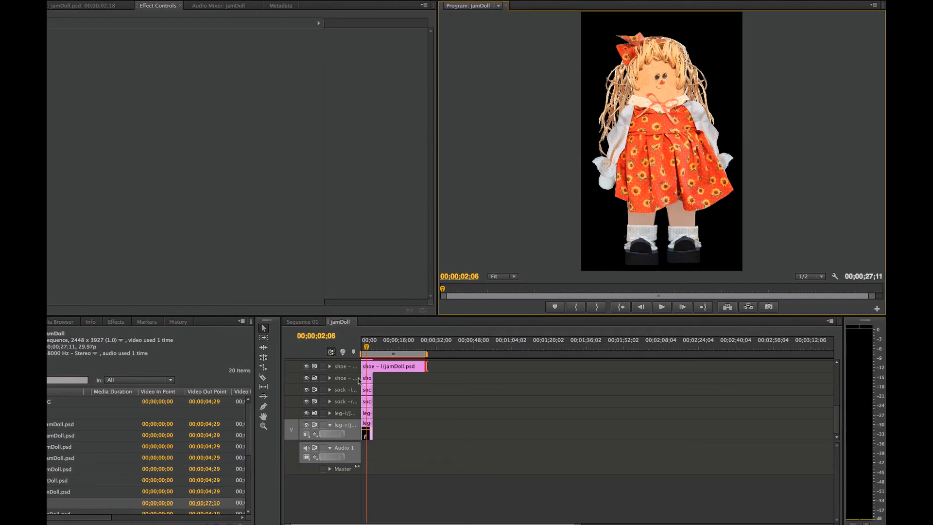
click(347, 429)
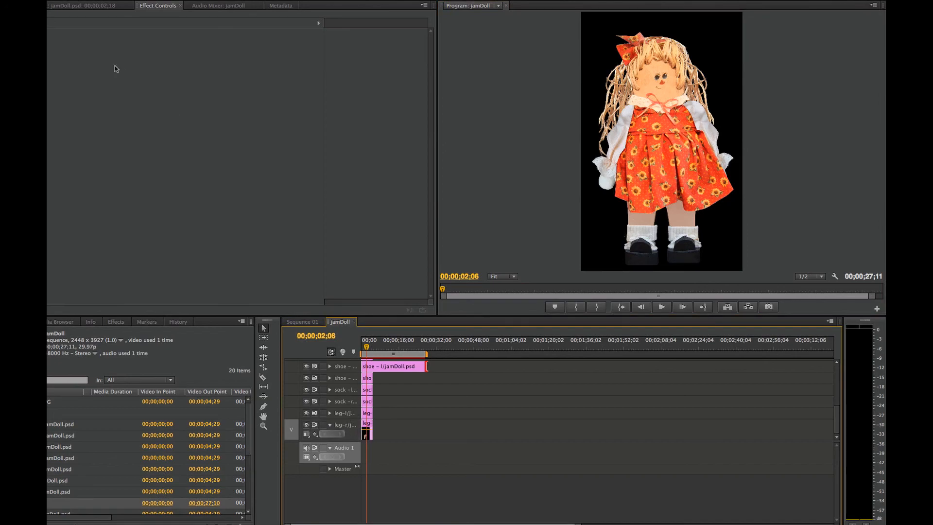